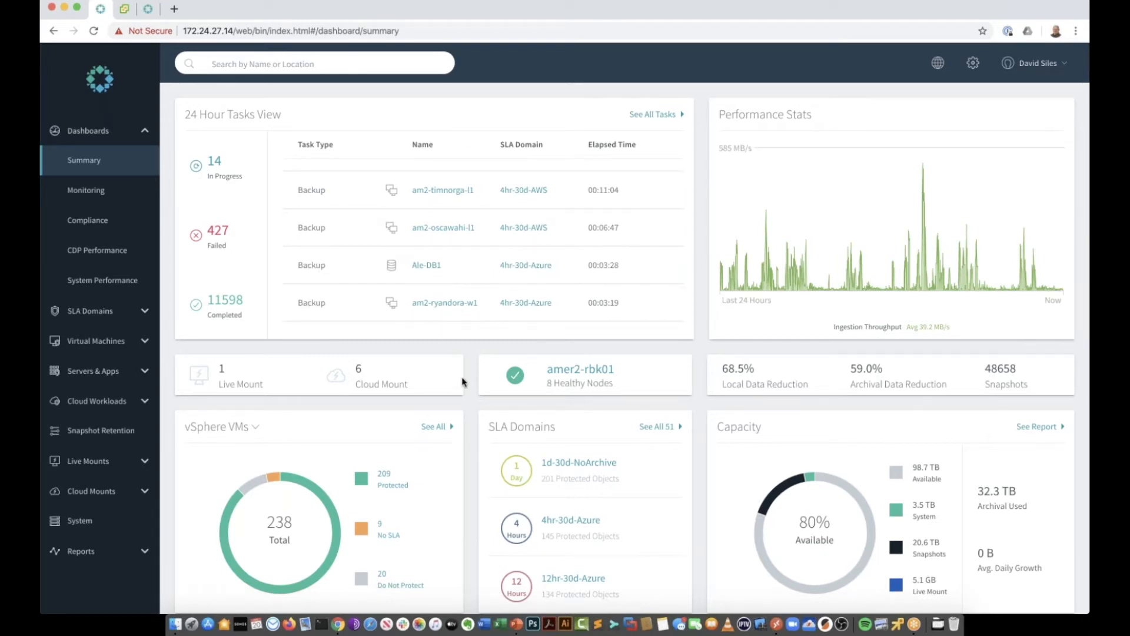
Step: Look through the workload types available in the vSphere VMs selector on the summary dashboard, down to EC2 Instances
scroll(462, 382, down, 1)
click(219, 412)
scroll(227, 432, down, 2)
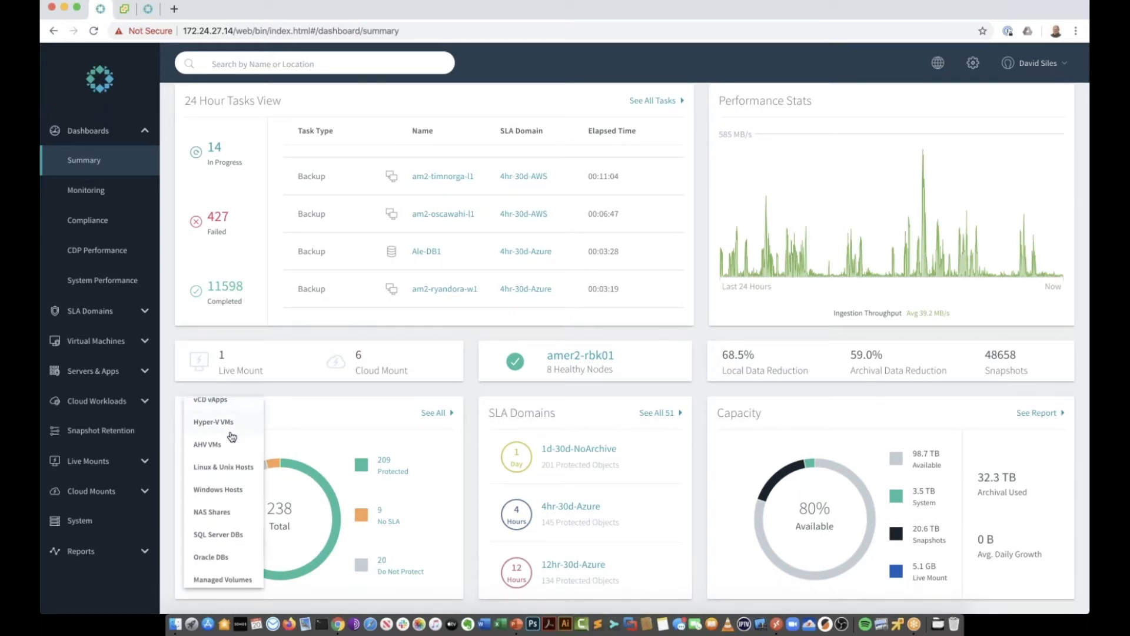
scroll(229, 440, down, 1)
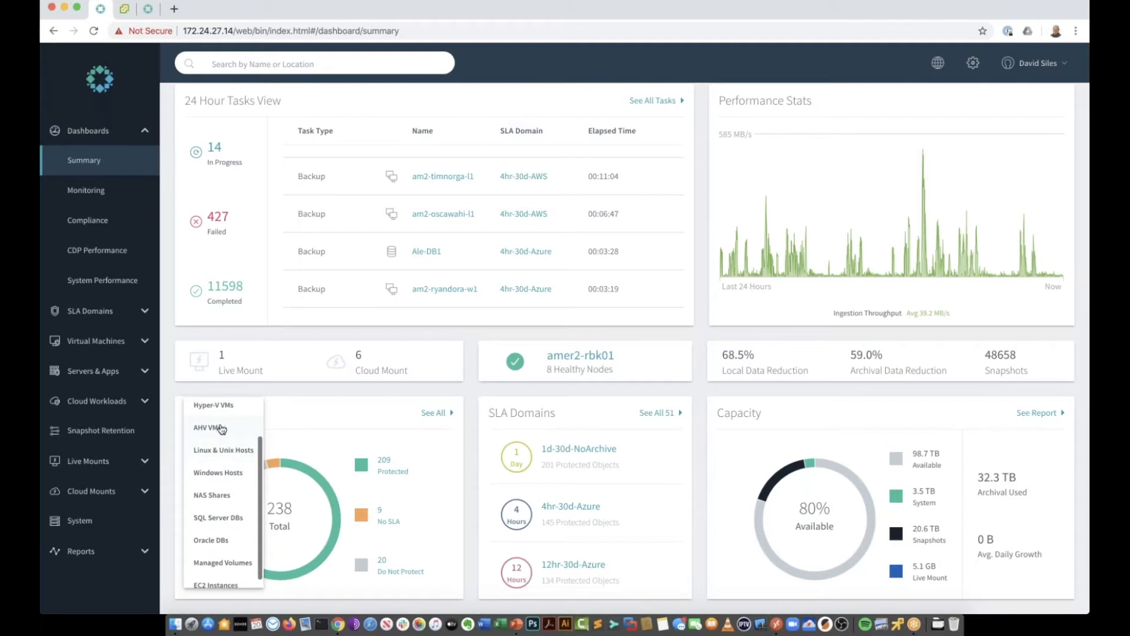
scroll(222, 447, down, 1)
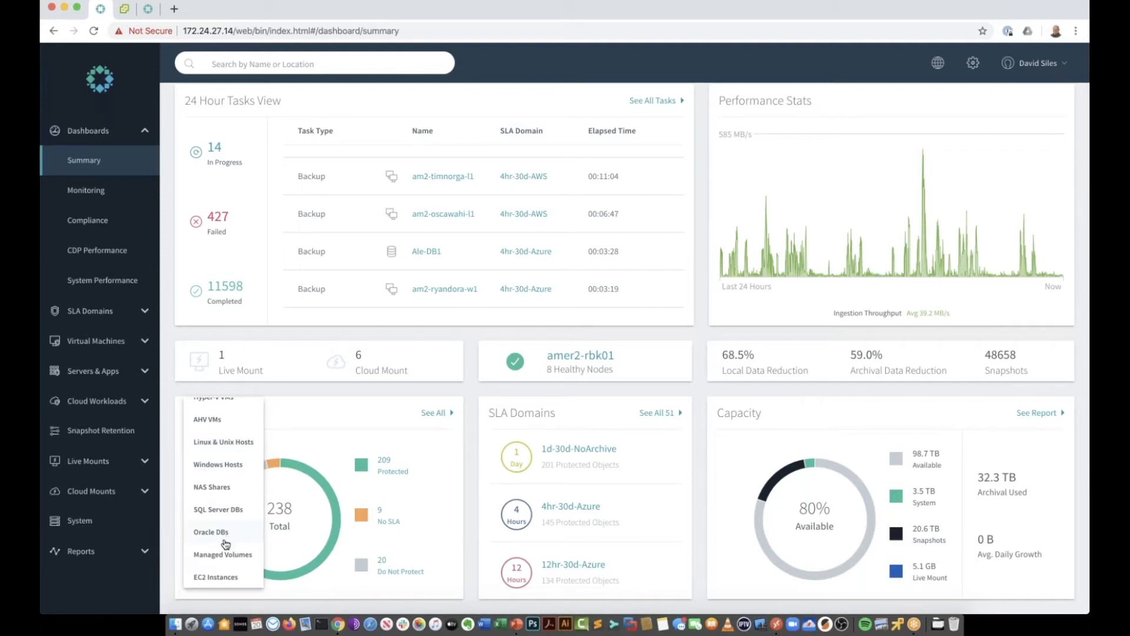
key(Escape)
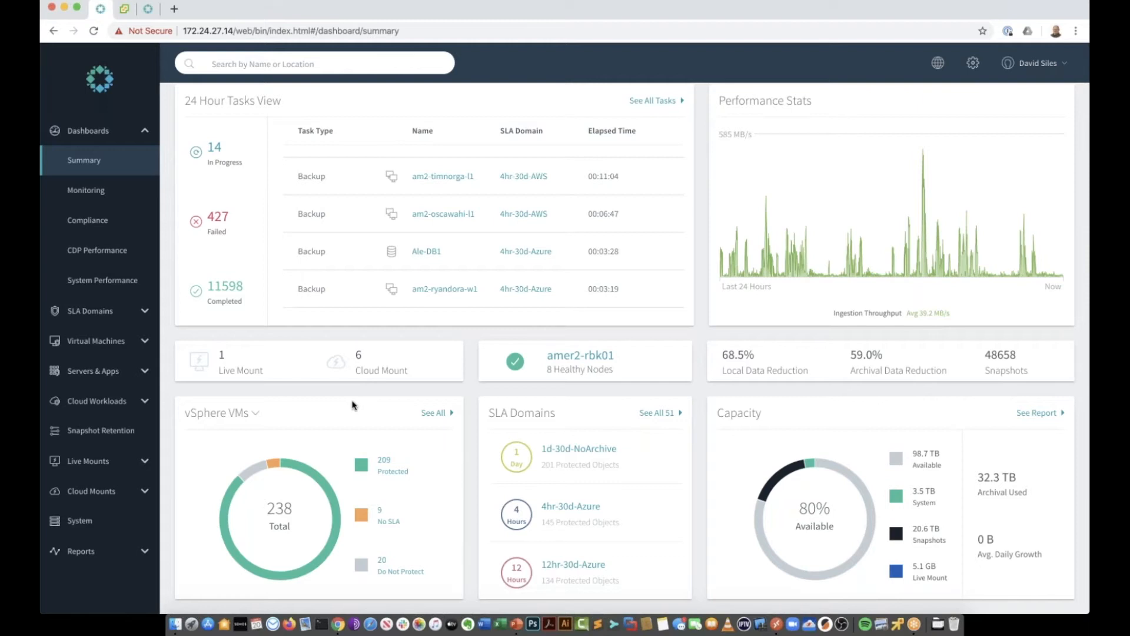
Step: Start a new local SLA domain named Product Demo, and switch its Continuous Data Protection on and back off
click(664, 417)
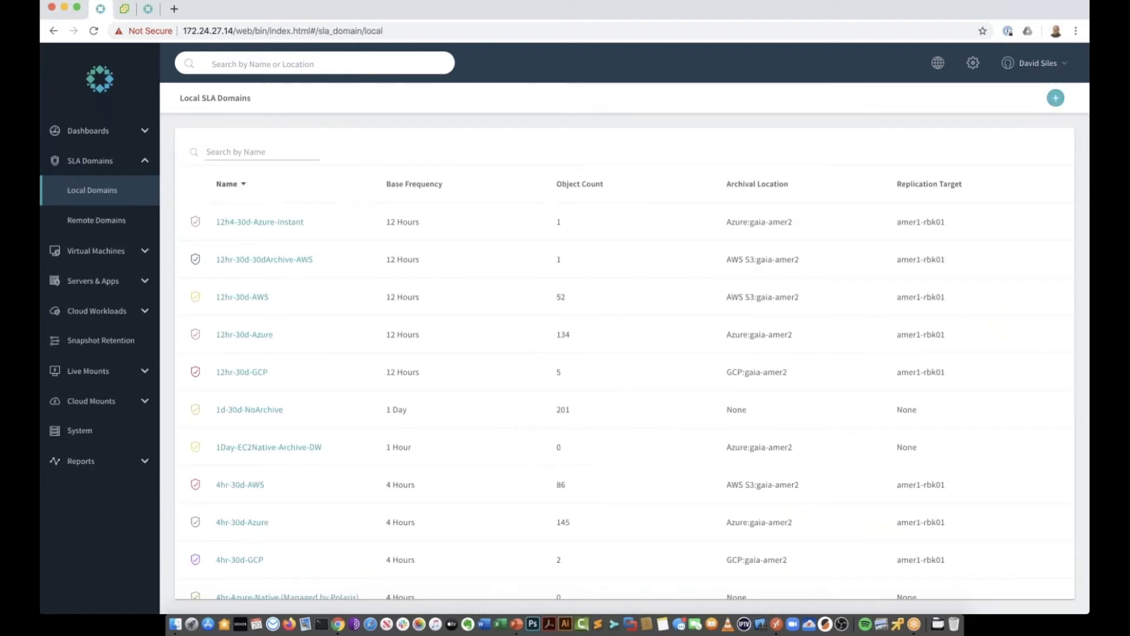
click(1054, 98)
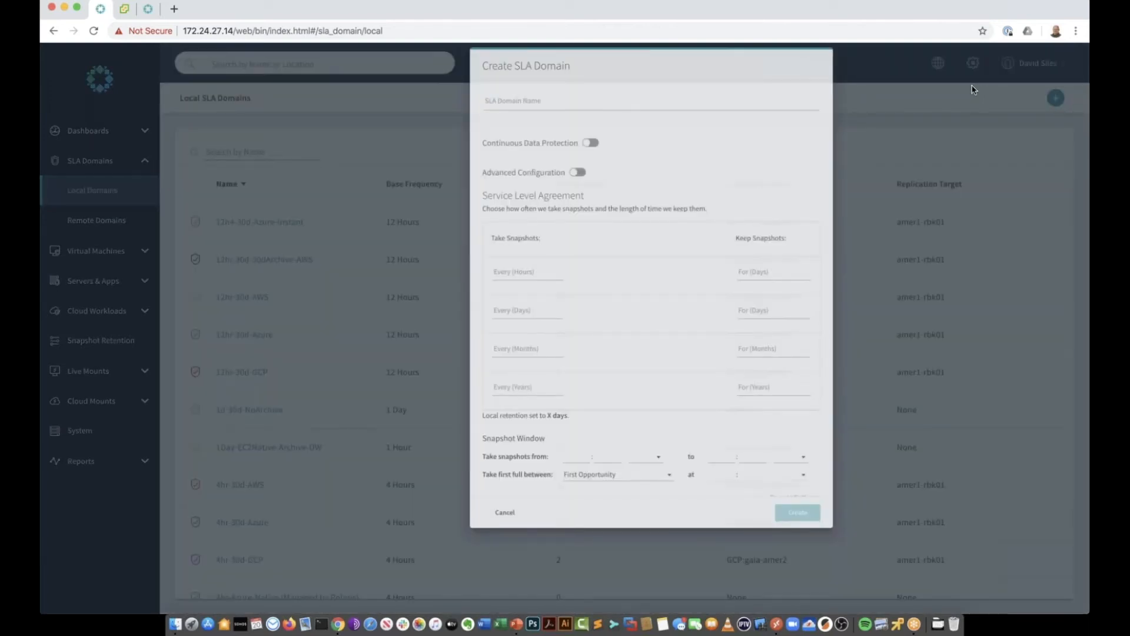
text(Product Demo)
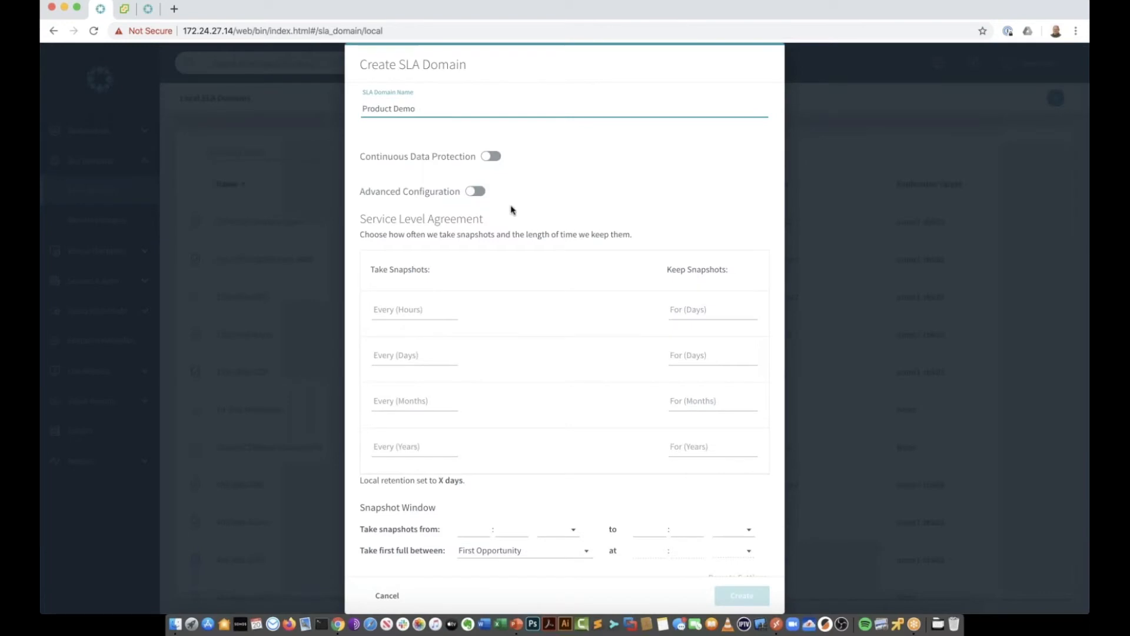
click(486, 155)
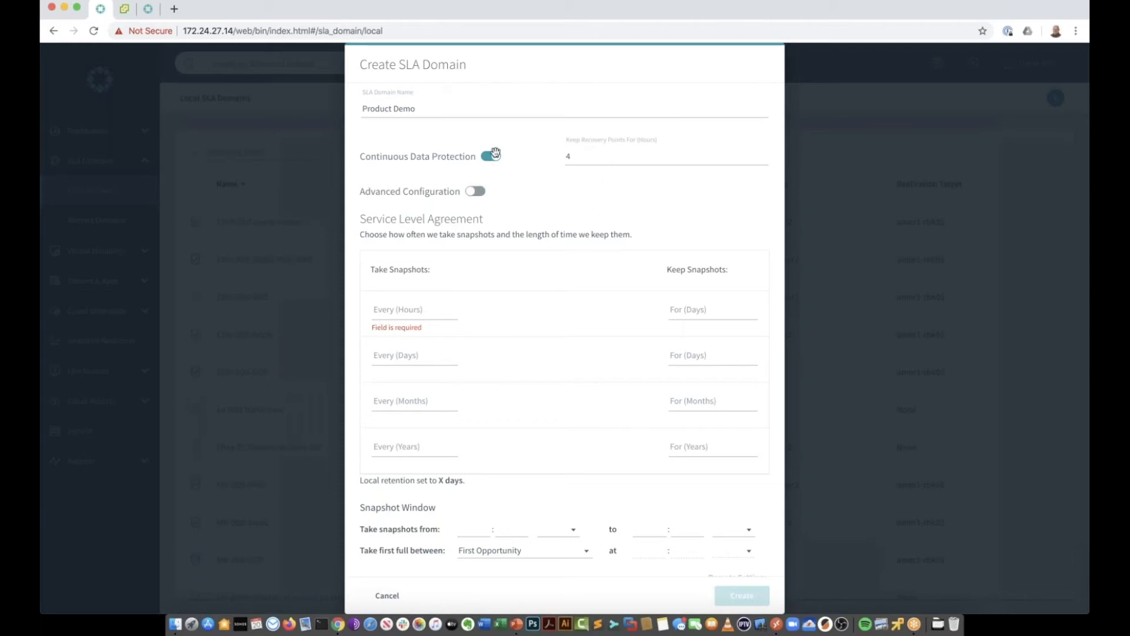
click(492, 155)
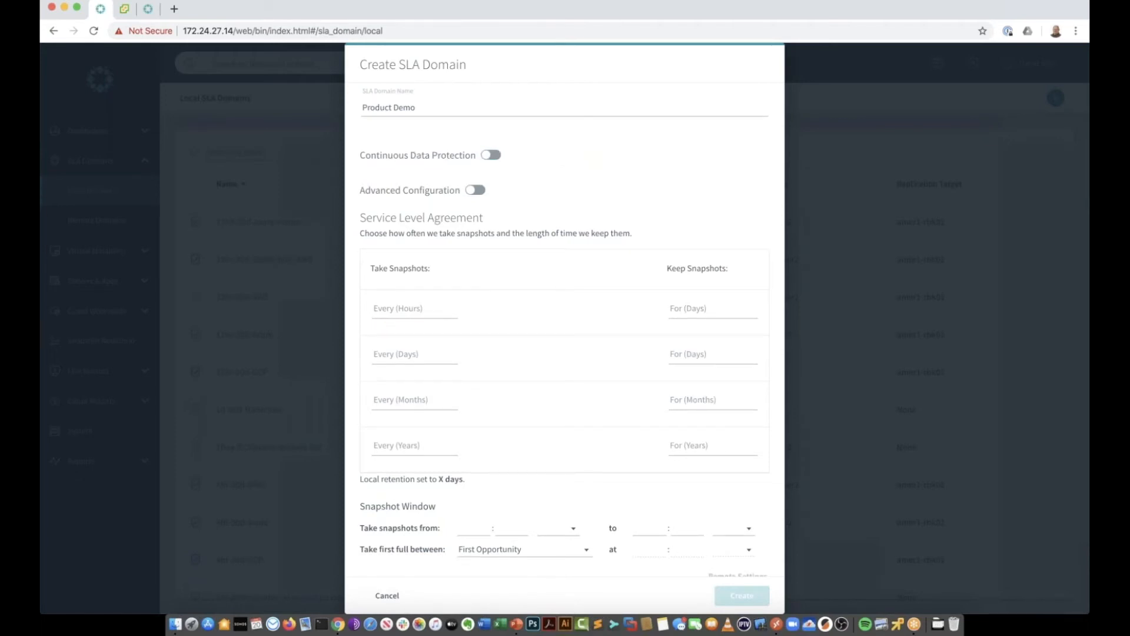
Step: Set snapshots every 1 hour kept for 3 days and every 1 day kept for 31 days
scroll(565, 330, down, 1)
click(413, 294)
text(1)
click(702, 294)
text(3)
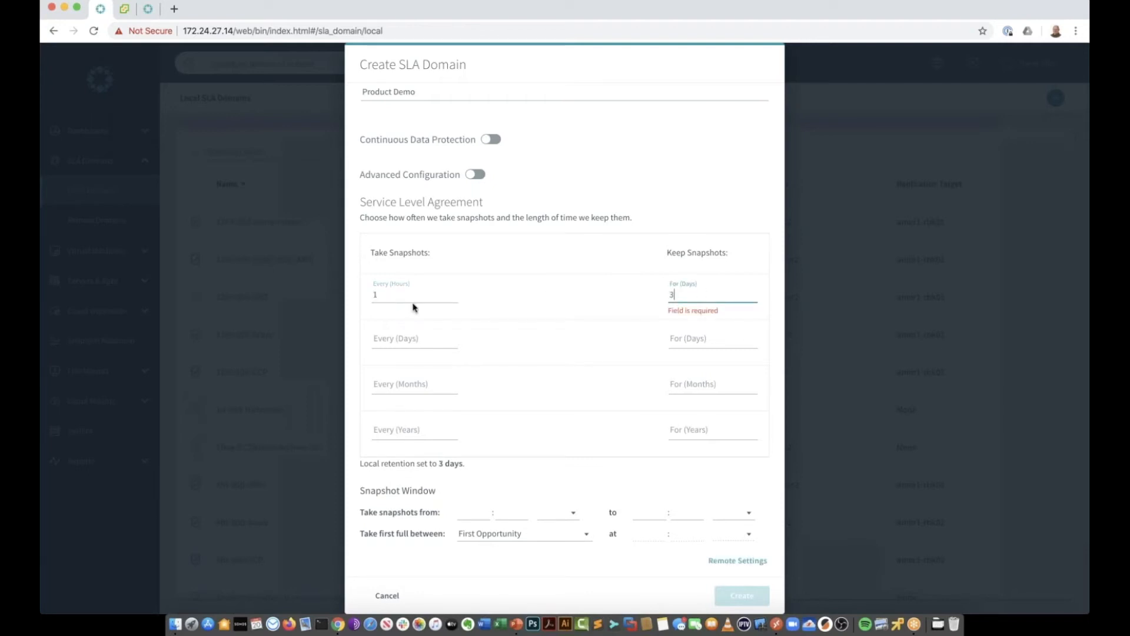
click(412, 337)
text(1)
click(712, 339)
text(31)
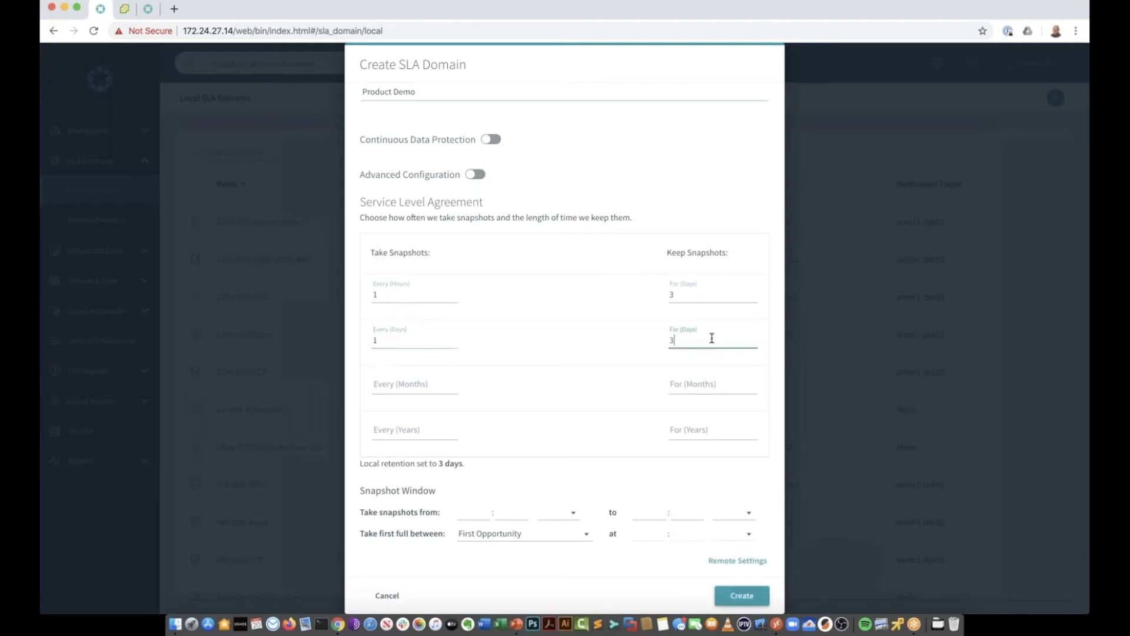
Step: Set snapshots every 1 month kept for 12 months and every 1 year kept for 3 years
click(414, 383)
text(1)
click(704, 382)
text(12)
click(416, 433)
text(1)
click(698, 426)
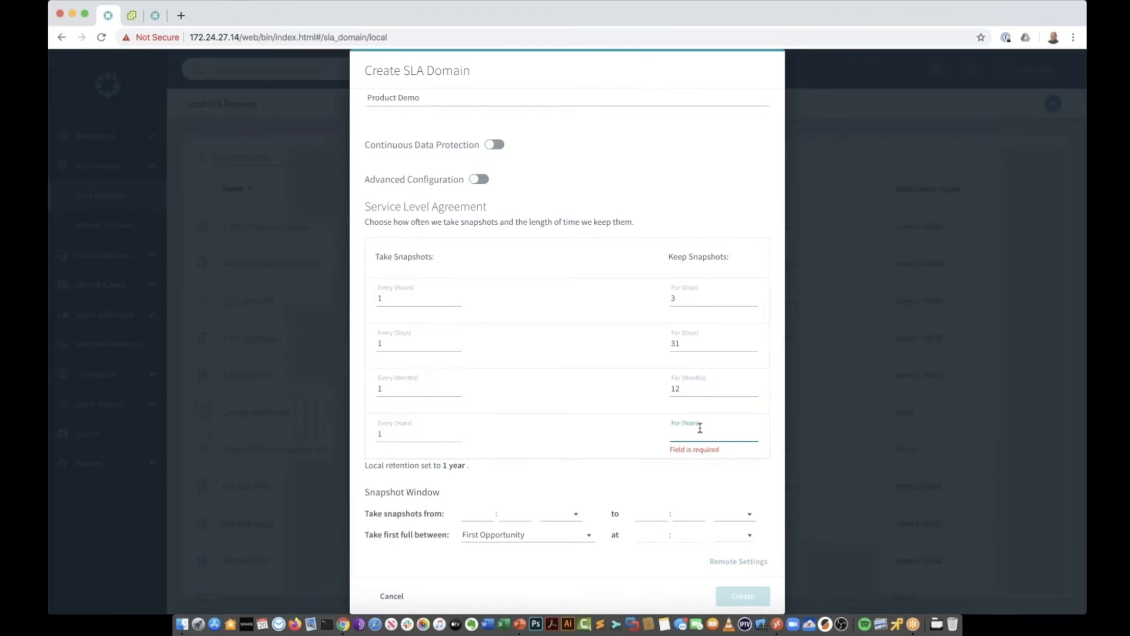
text(3)
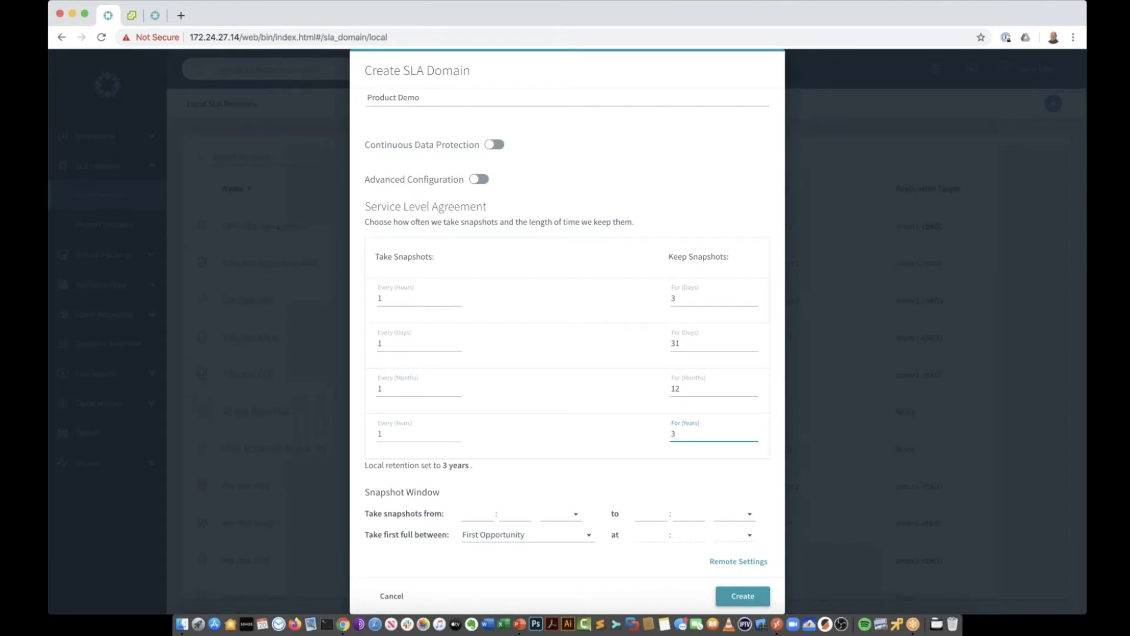
Step: In the remote settings, enable archival to AWS S3:gaia-amer2 with 31 days of retention on Brik, leaving Instant Archive off after trying it
click(746, 562)
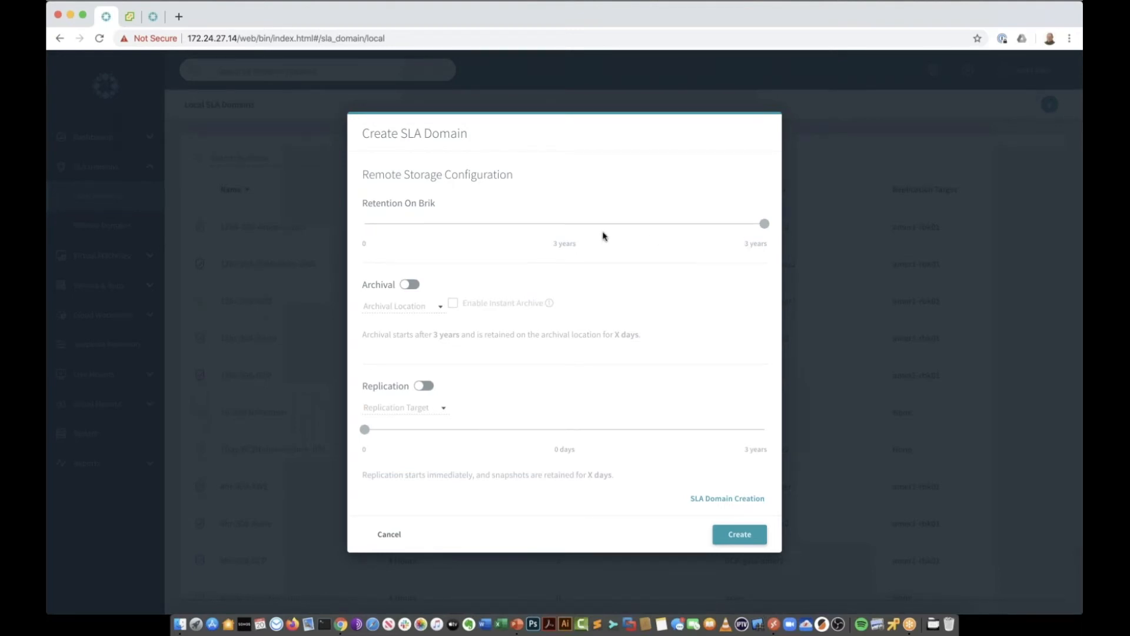
click(404, 283)
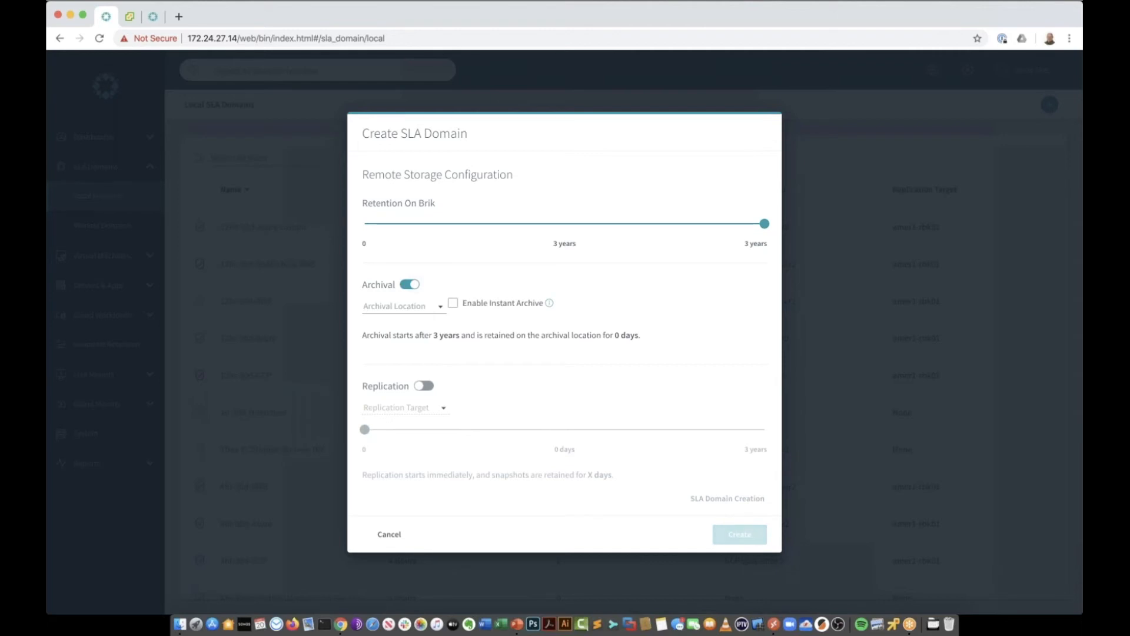
click(411, 306)
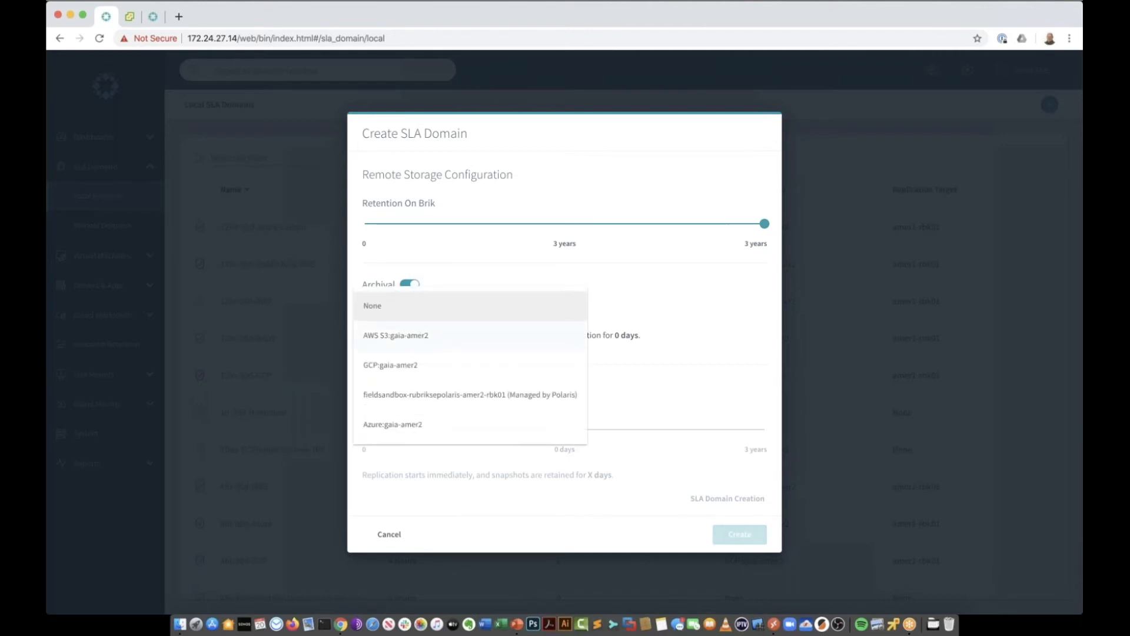
click(432, 337)
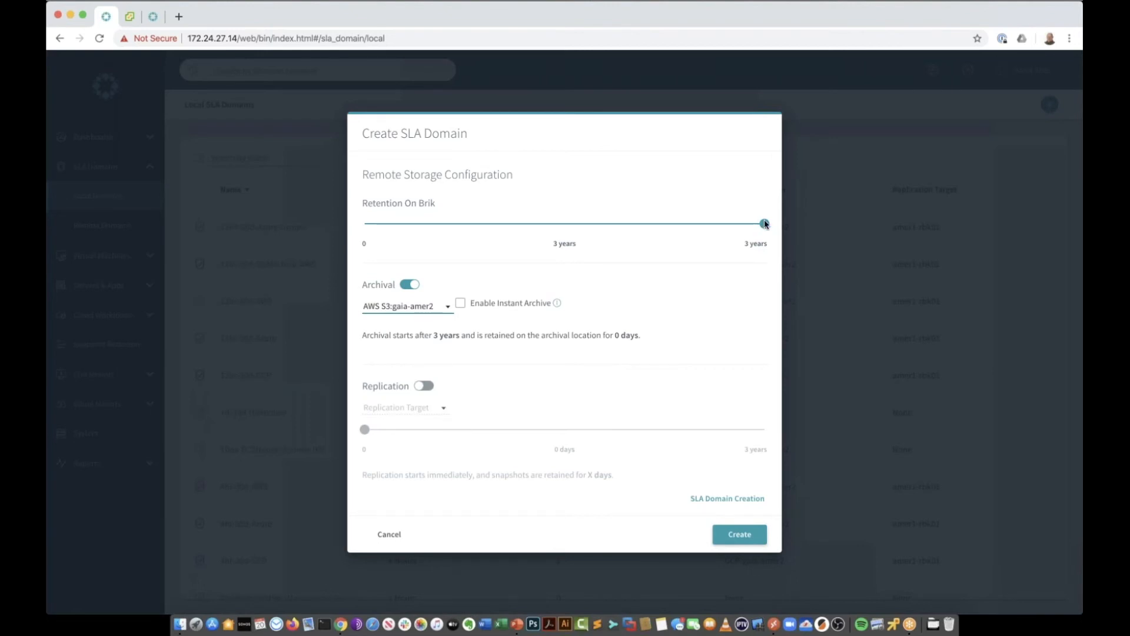
mouse_move(764, 224)
mouse_down()
mouse_move(713, 230)
mouse_move(755, 224)
mouse_up()
drag(674, 238, 369, 231)
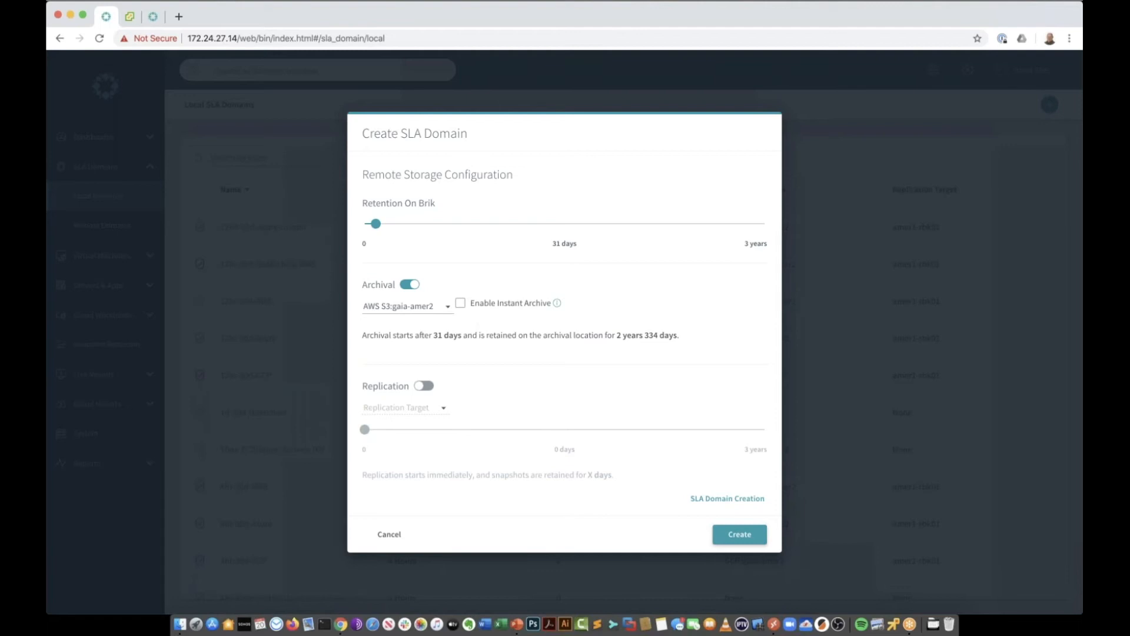
click(461, 304)
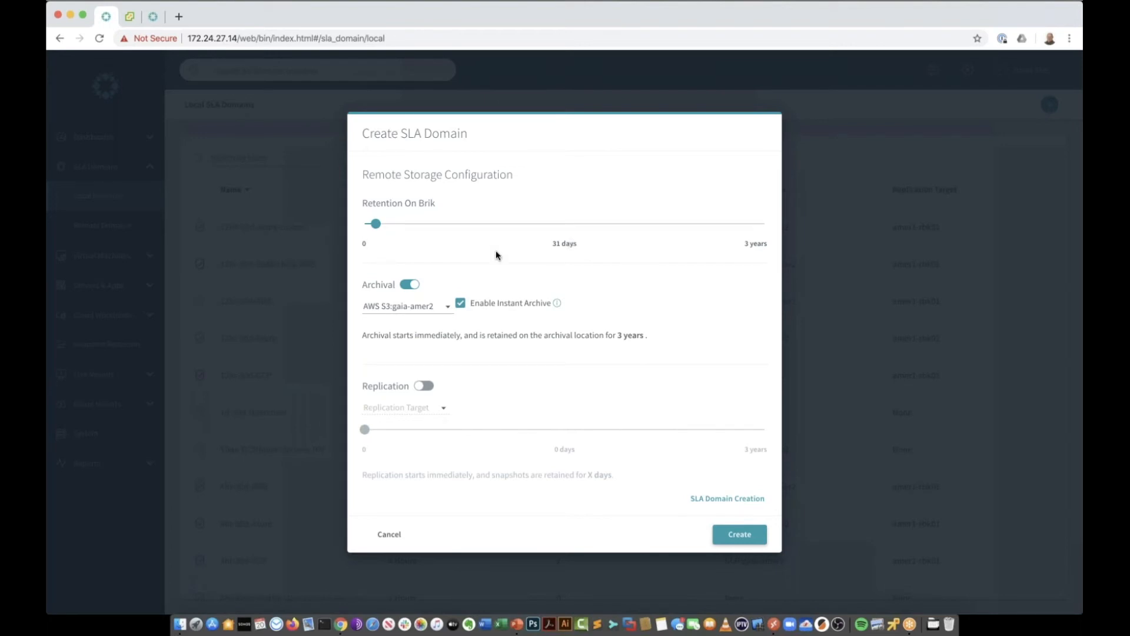
click(459, 303)
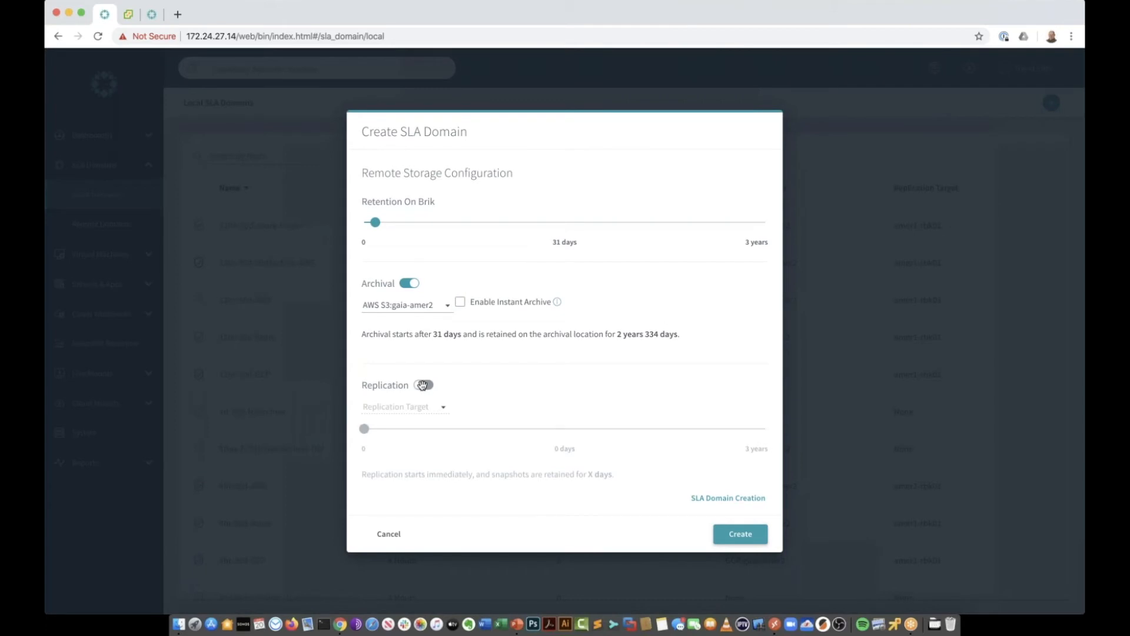
Step: Enable replication to amer1-rbk01 with 14 days of retention, and discard the new SLA domain without creating it
click(422, 385)
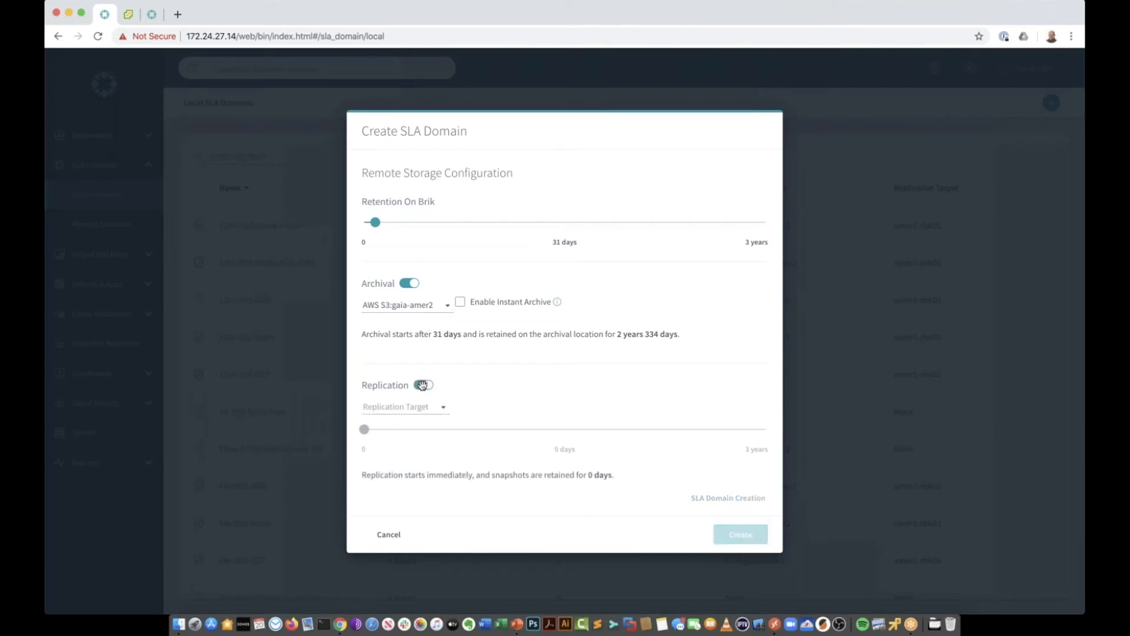
click(436, 408)
click(424, 412)
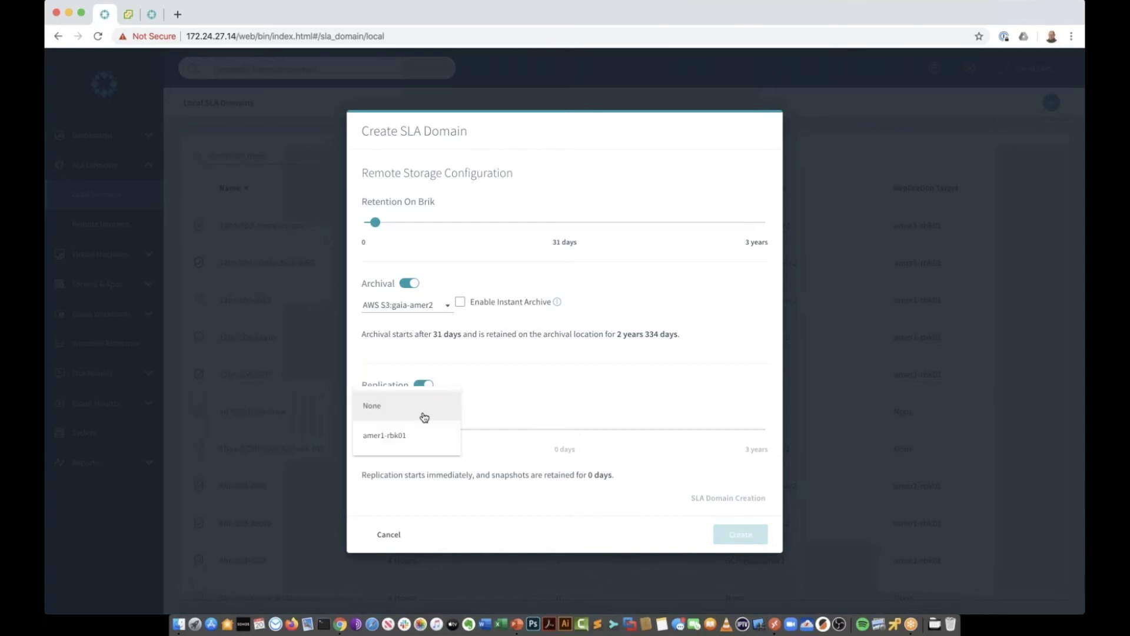
click(368, 434)
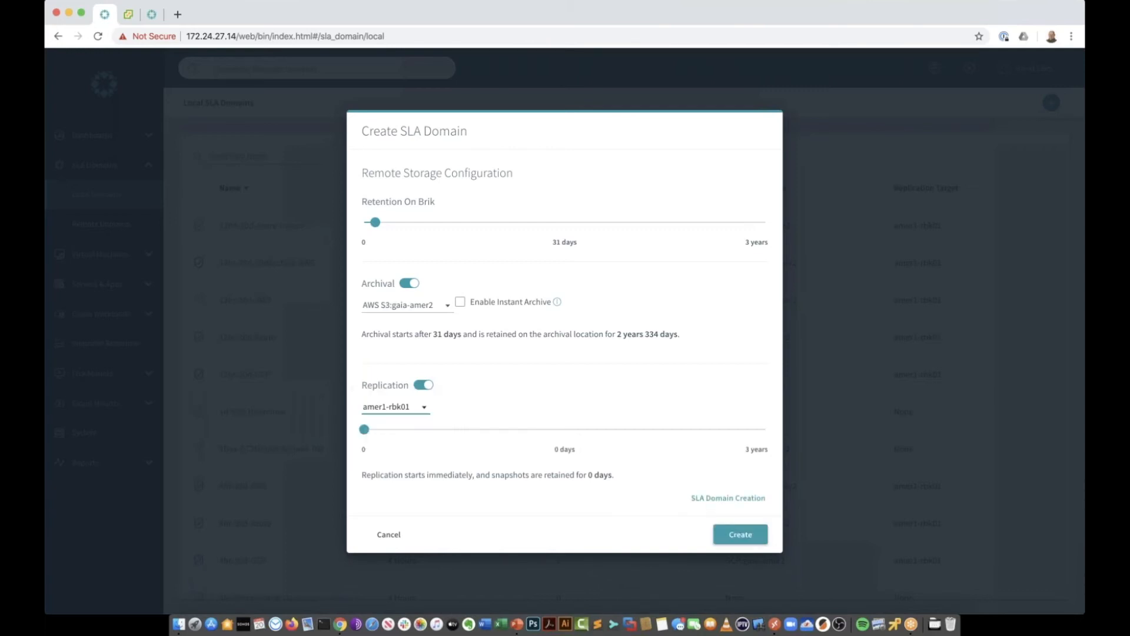
drag(368, 434, 383, 435)
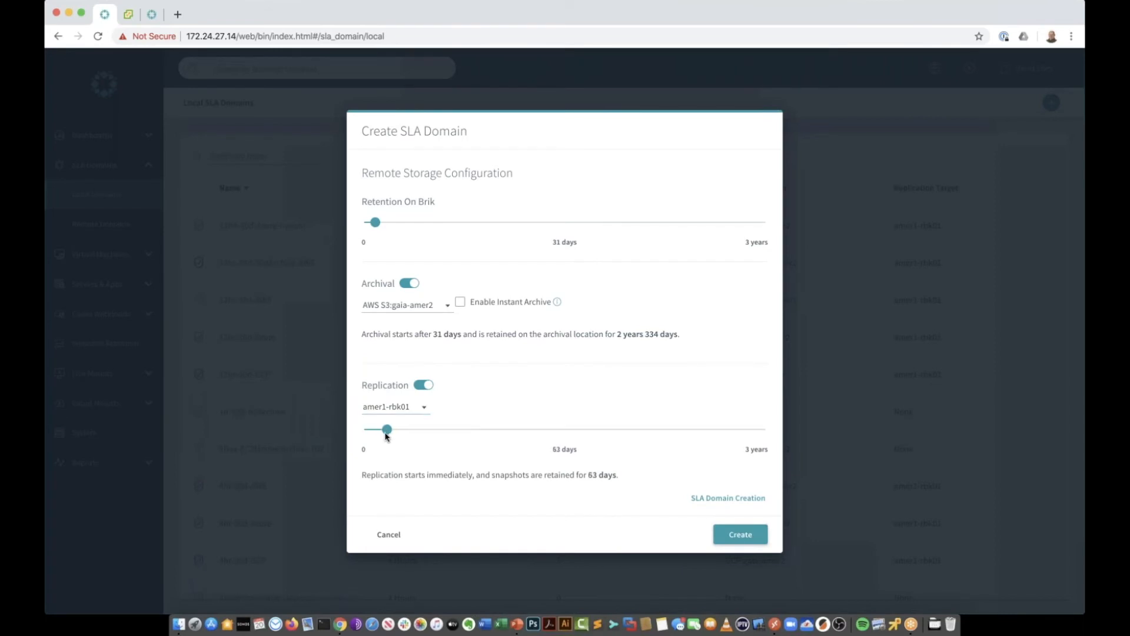
drag(385, 433, 374, 441)
drag(375, 441, 373, 440)
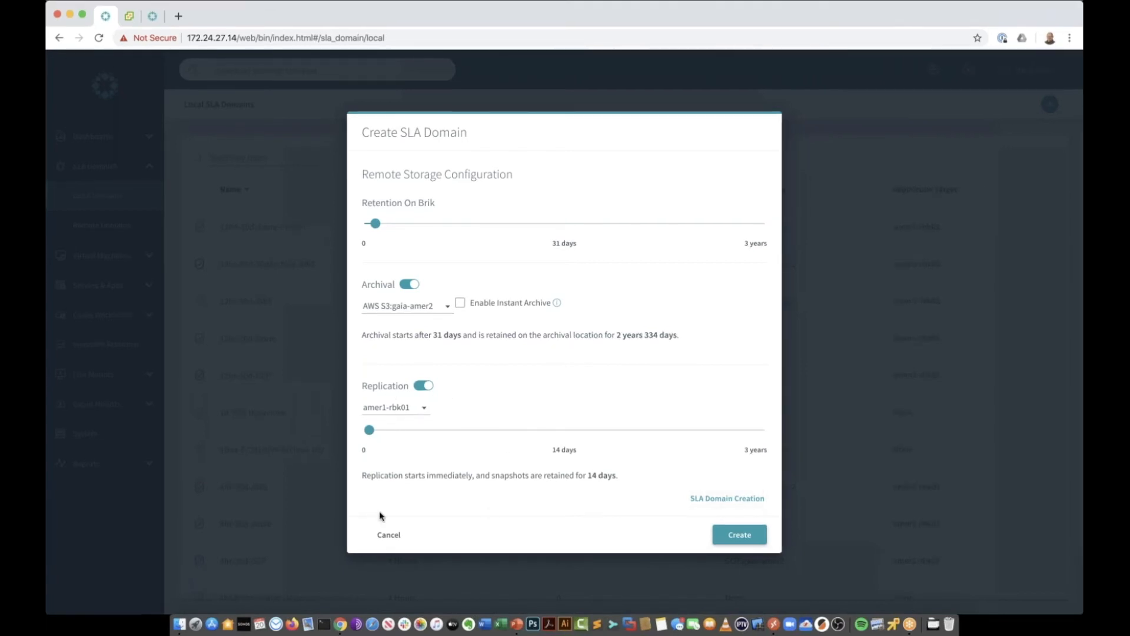
click(396, 536)
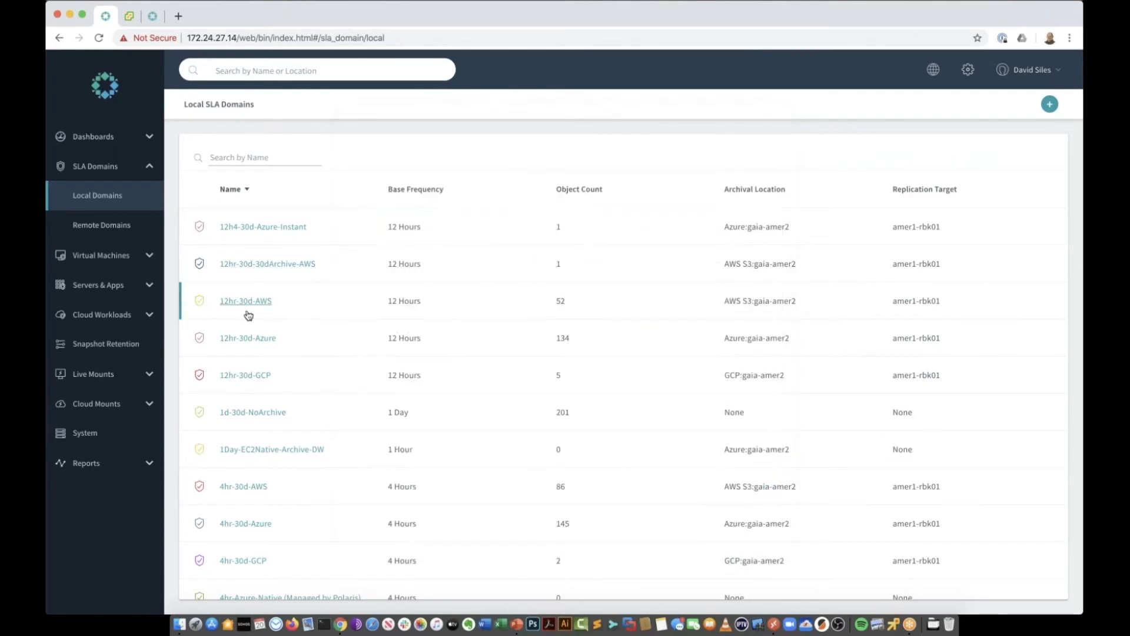
Step: Filter the vSphere VMs by part of the owner's surname and open the details of the VM whose name ends in l1
click(108, 255)
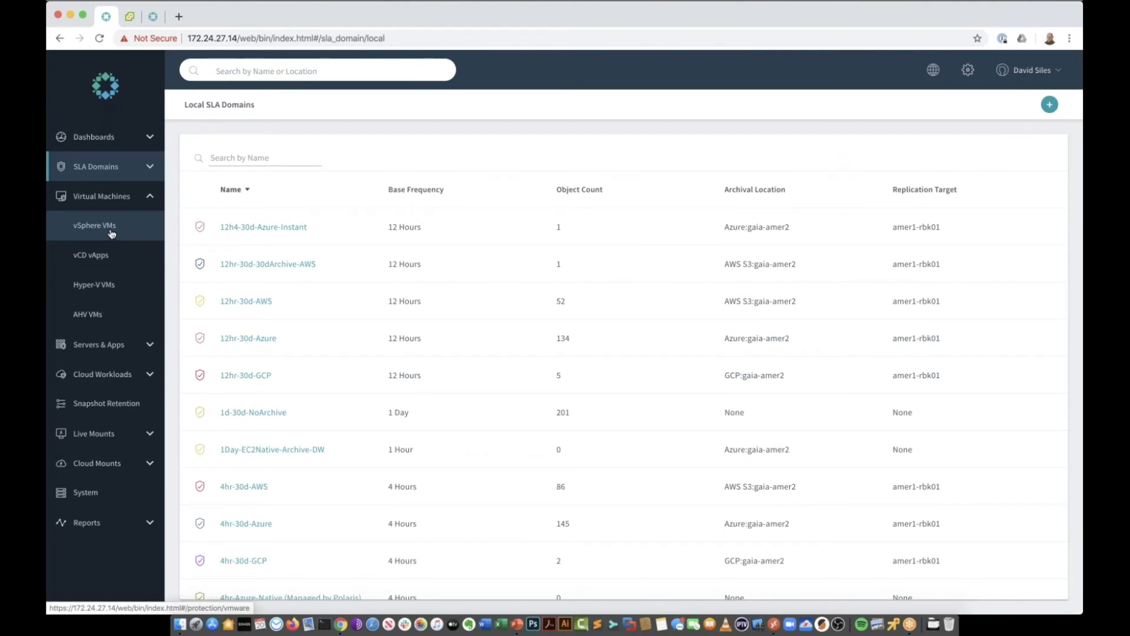
click(111, 233)
click(286, 183)
text(sil)
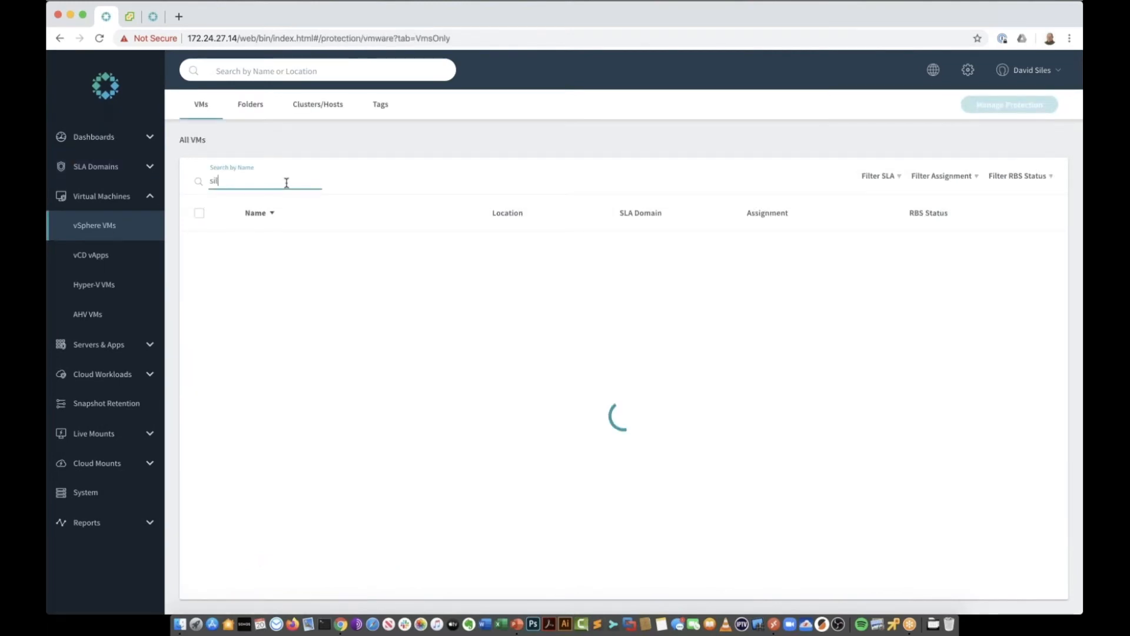
text(e)
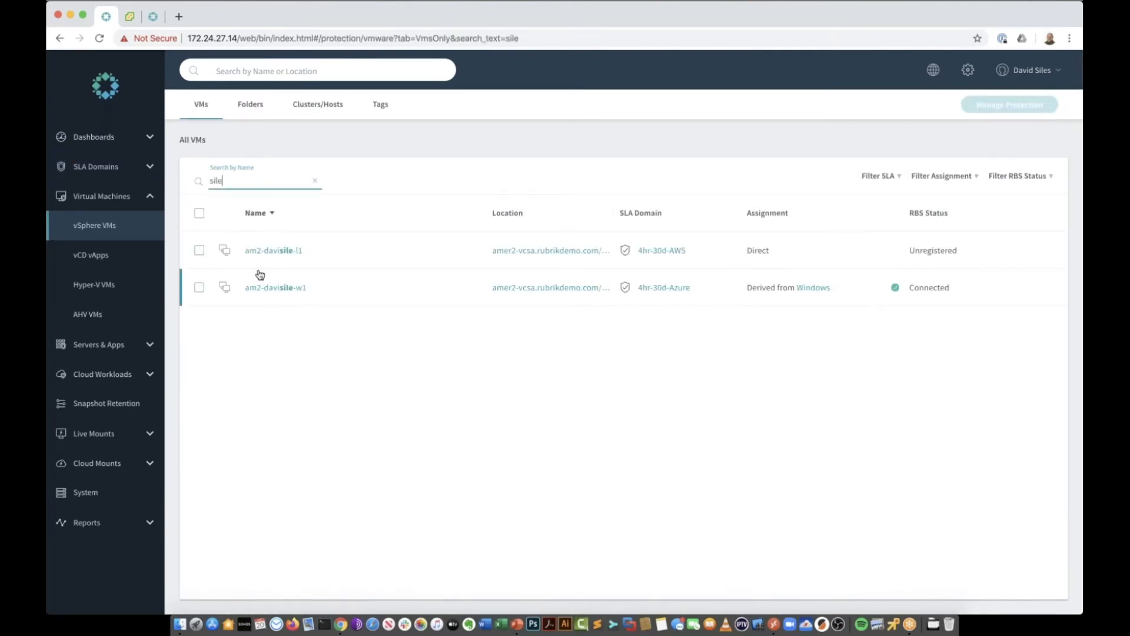
click(259, 275)
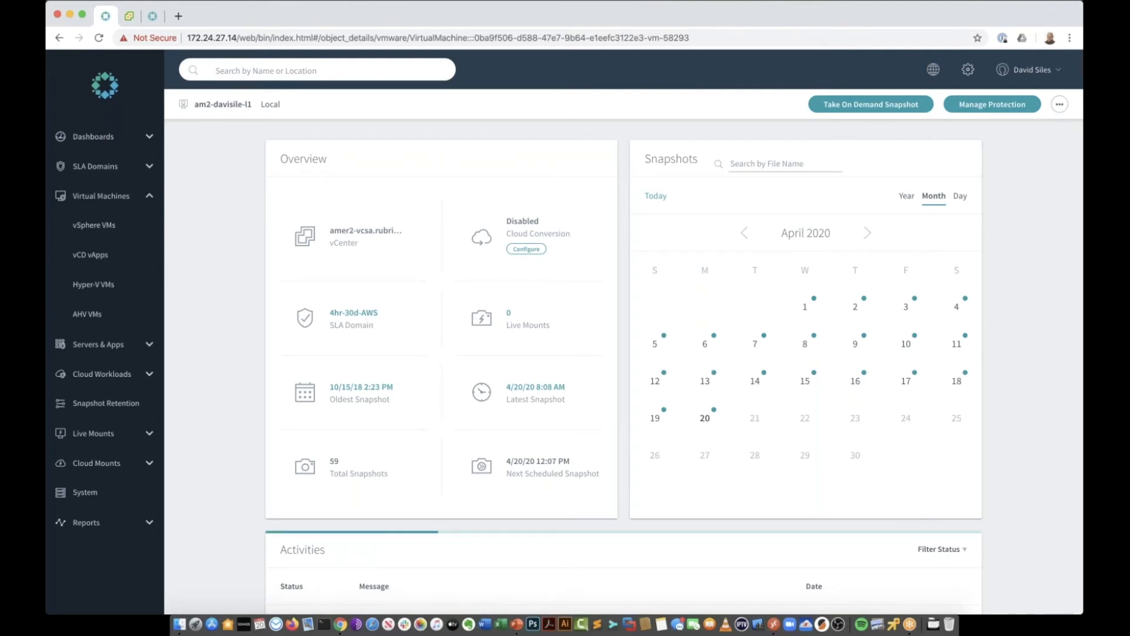
Step: Examine the VM's snapshot calendar for April 2020 and the full year, and glance at its recent activities
click(815, 304)
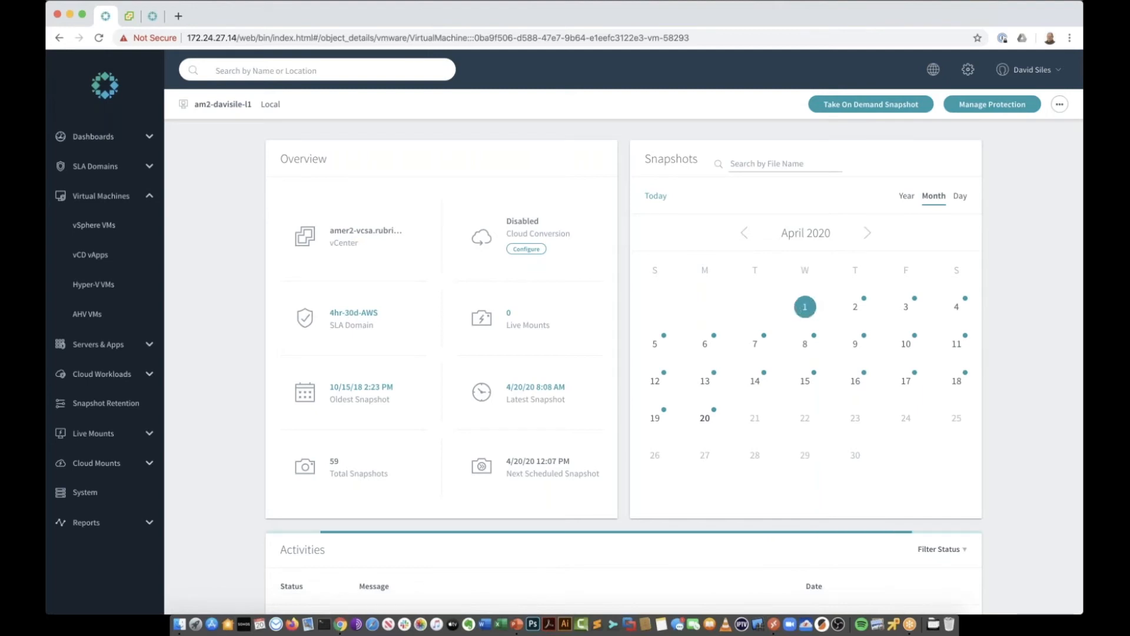
click(916, 302)
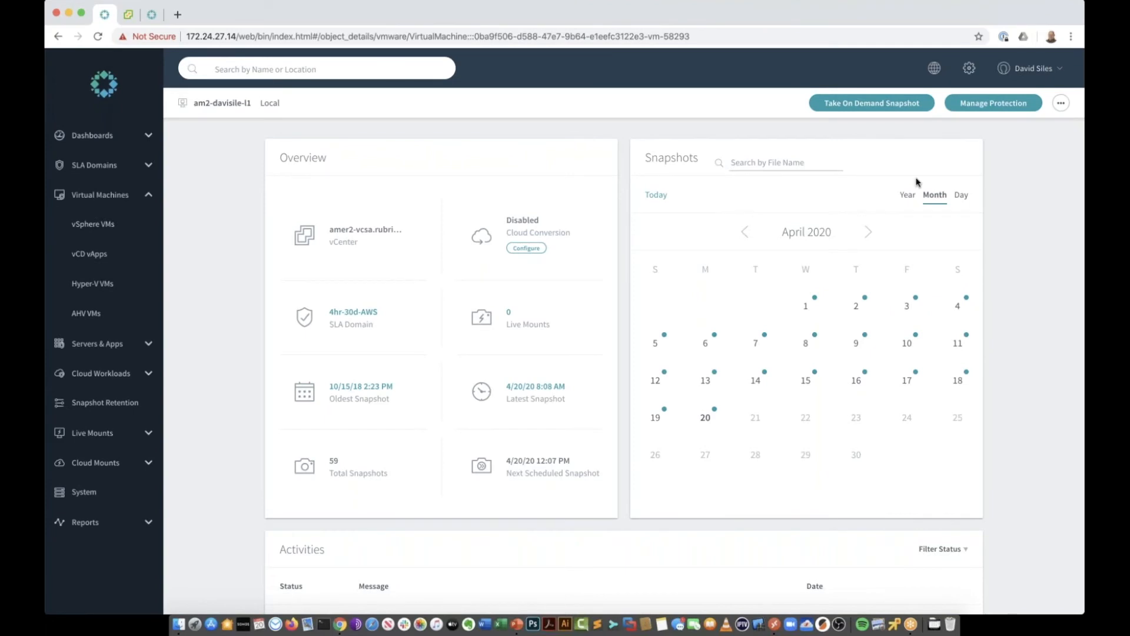
click(908, 194)
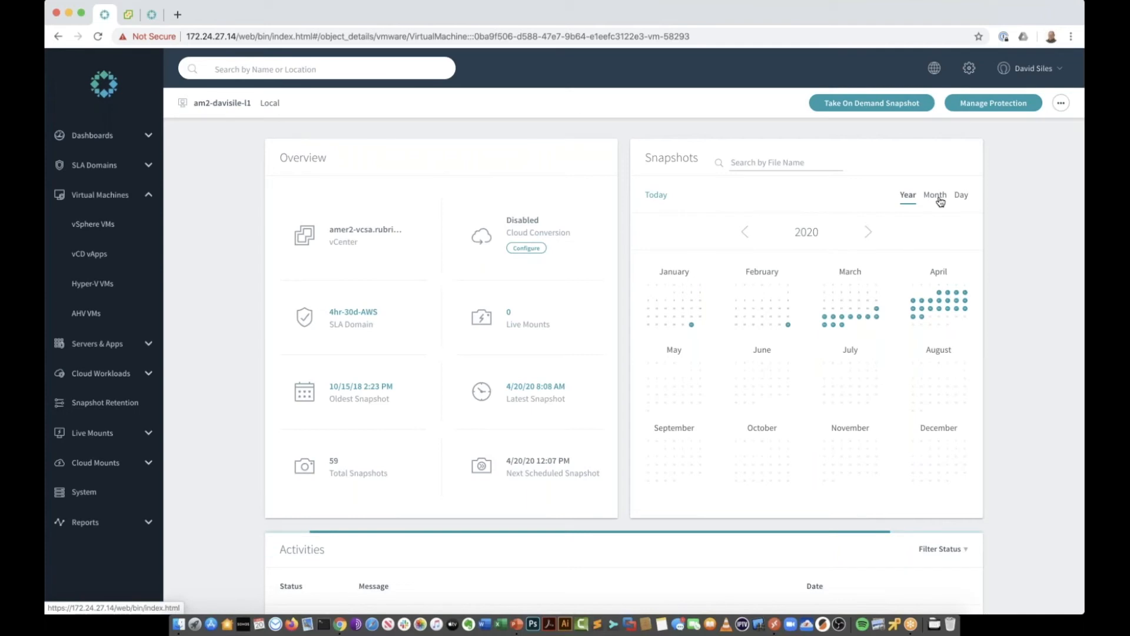
click(935, 194)
scroll(759, 277, down, 2)
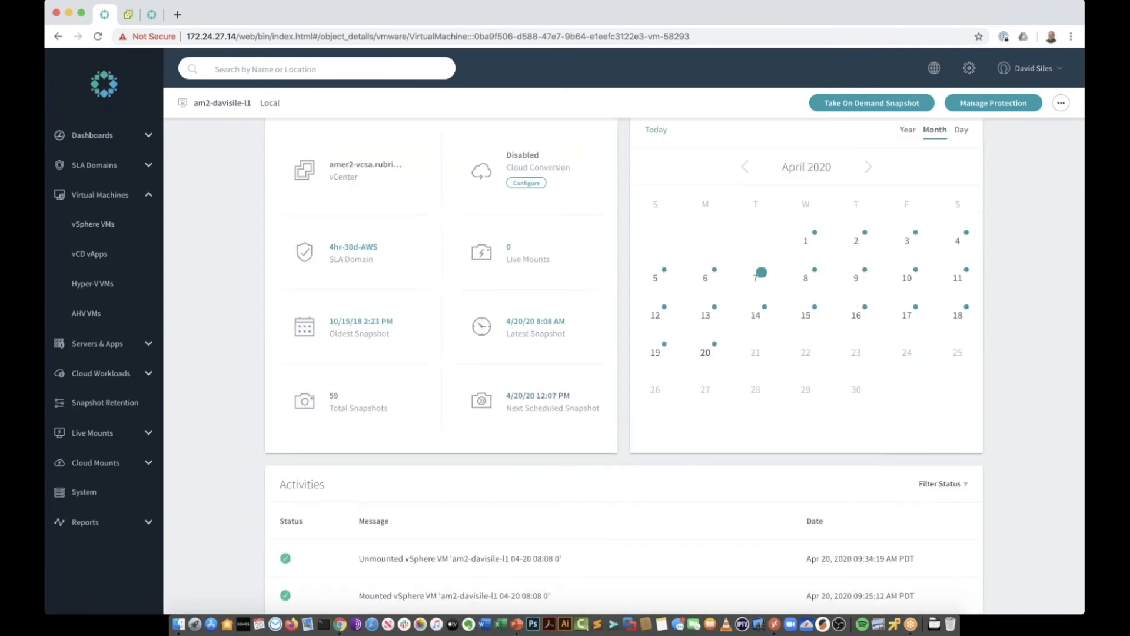
scroll(623, 353, up, 1)
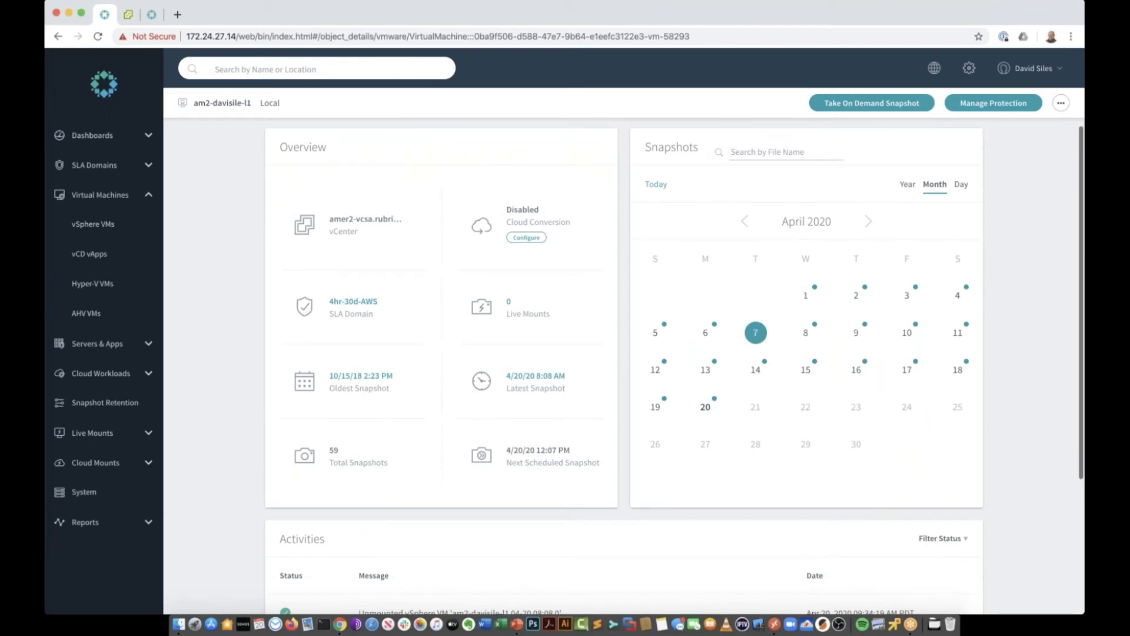
Step: Search the VM's snapshots for files named hosts and open the version list of /etc/hosts
scroll(783, 235, up, 1)
click(783, 152)
text(hosts)
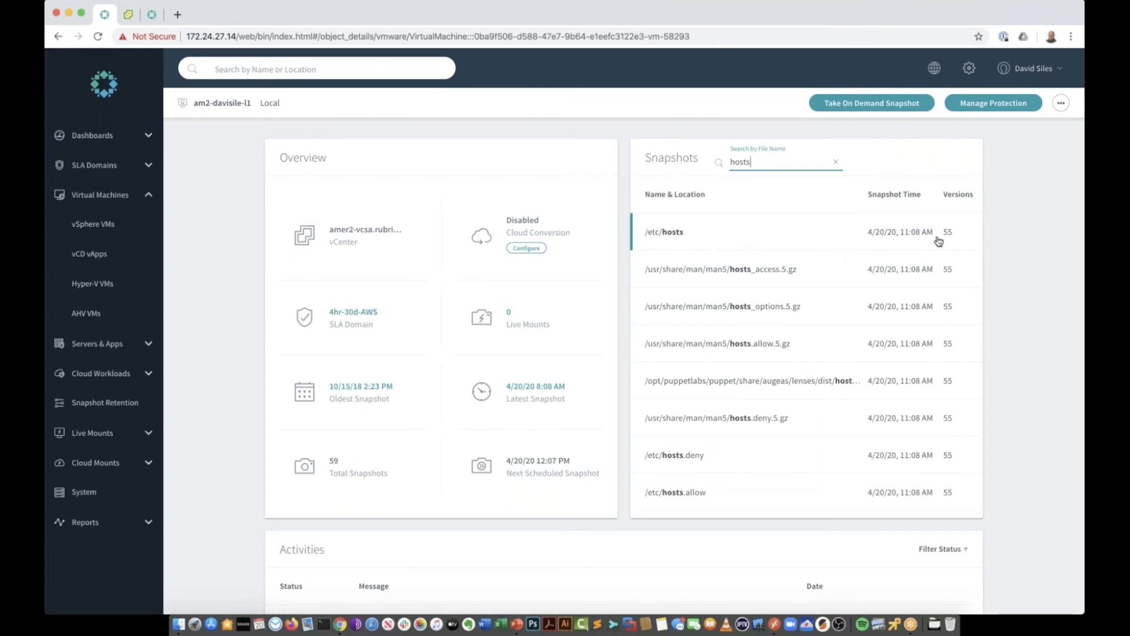
click(914, 236)
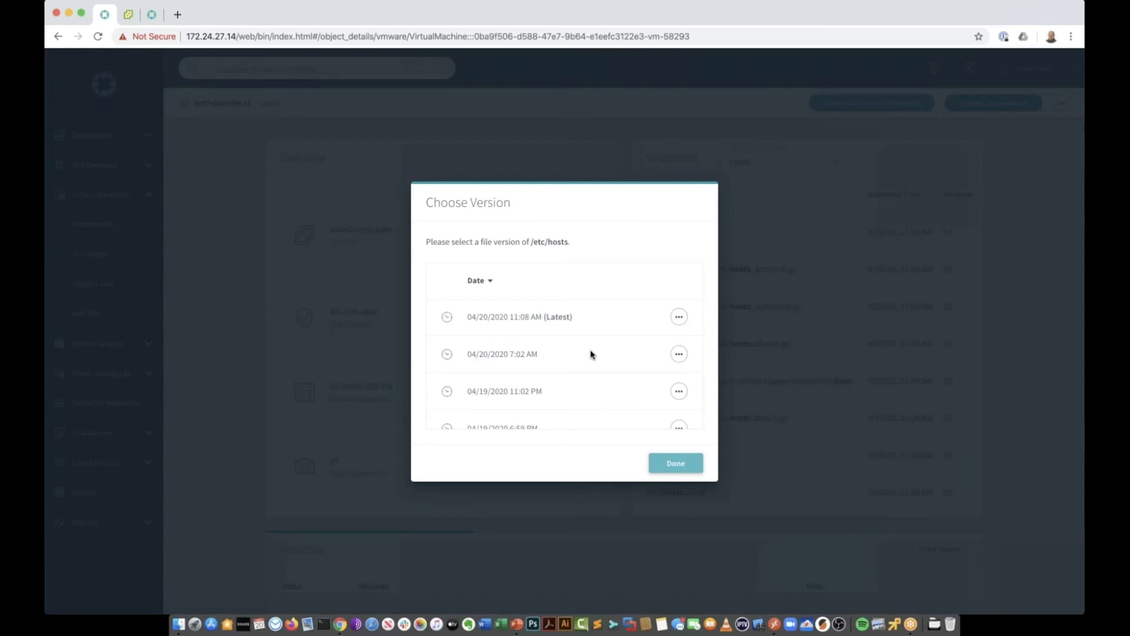
Step: Show the recovery options for the 04/19/2020 10:57 AM version of /etc/hosts, including Restore
scroll(592, 353, down, 3)
click(679, 333)
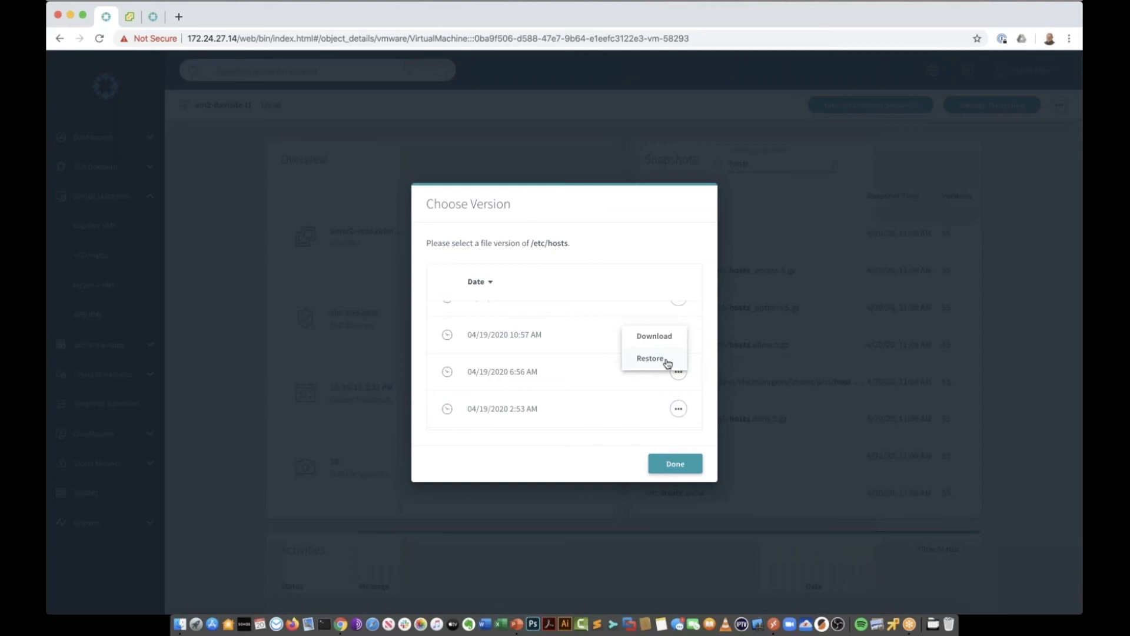
click(666, 360)
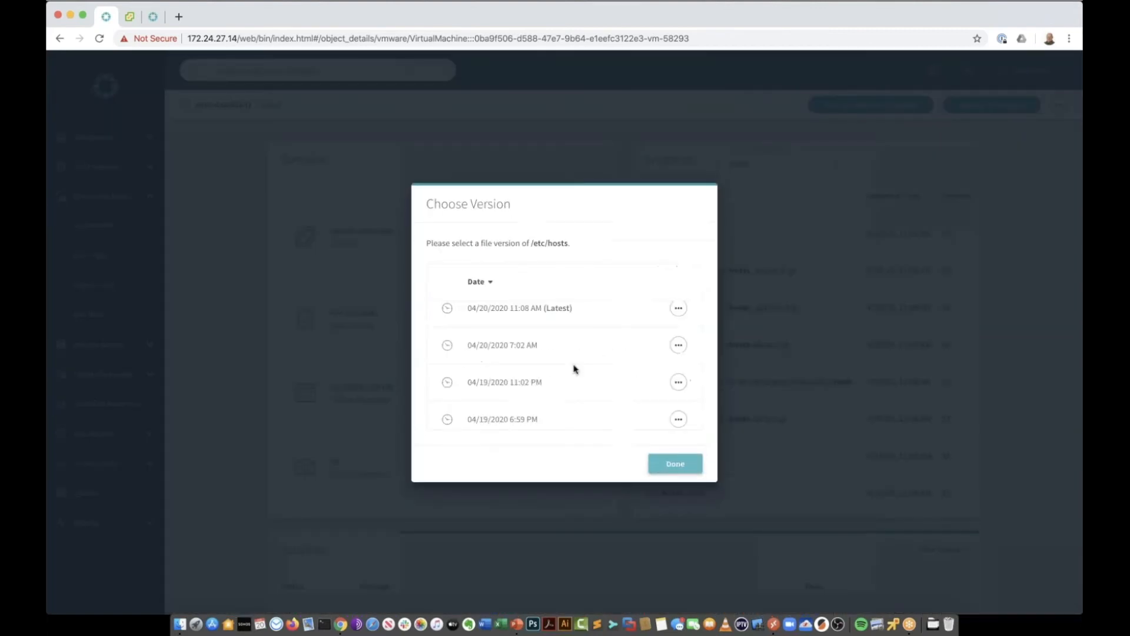
Step: Review the recovery options for the archived 01/01/2020 12:13 AM version, and close the version list, clearing the file search
scroll(573, 369, down, 5)
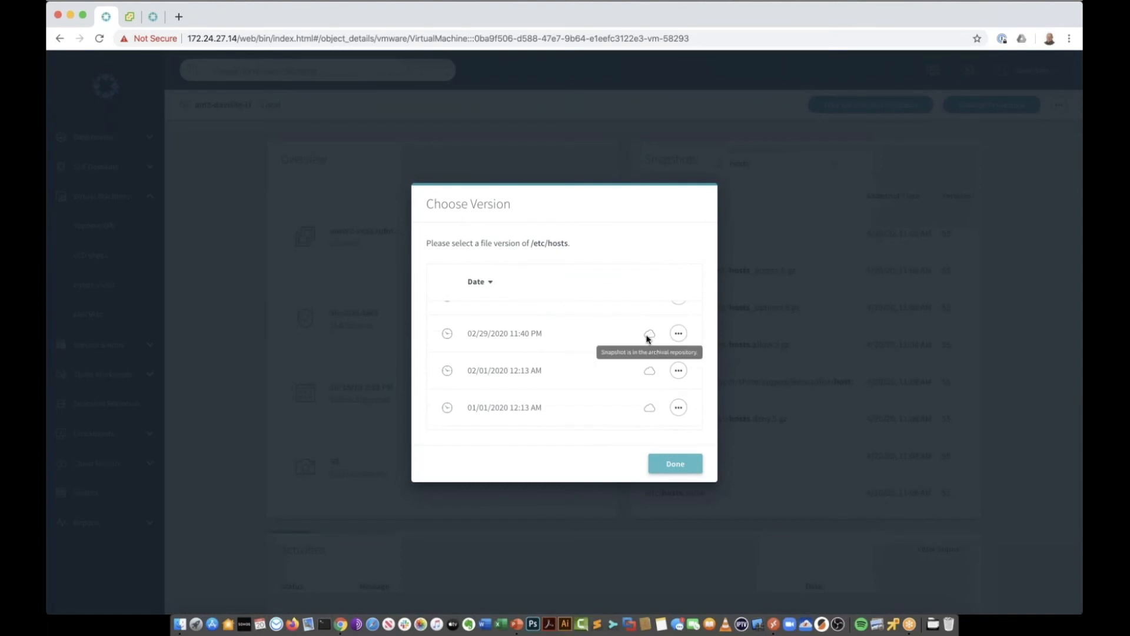
scroll(651, 347, down, 1)
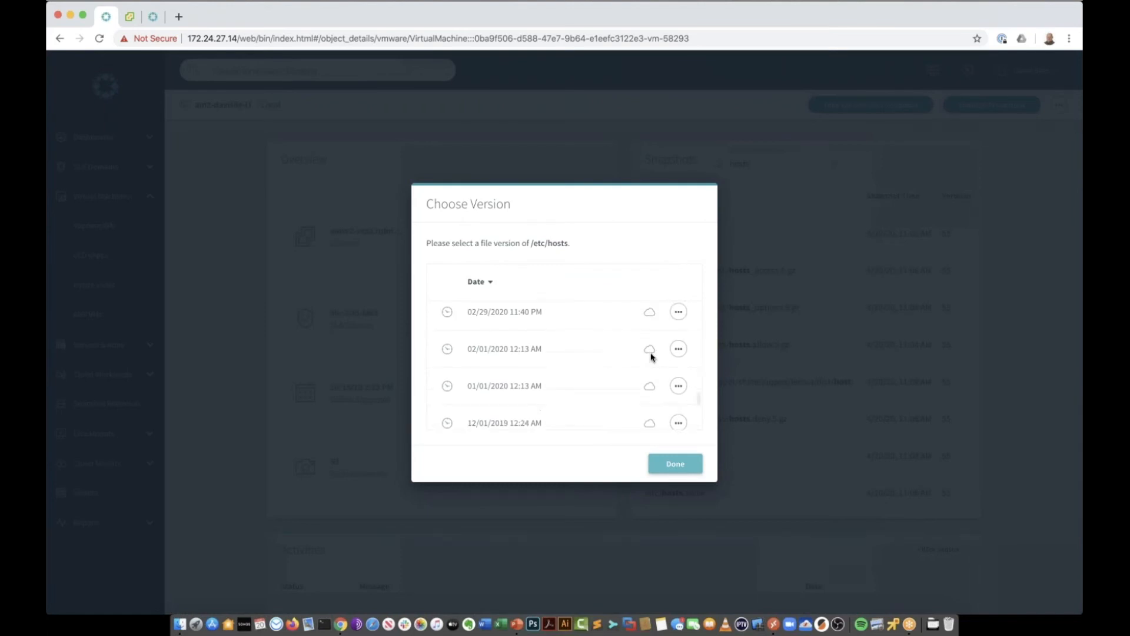
scroll(651, 356, down, 1)
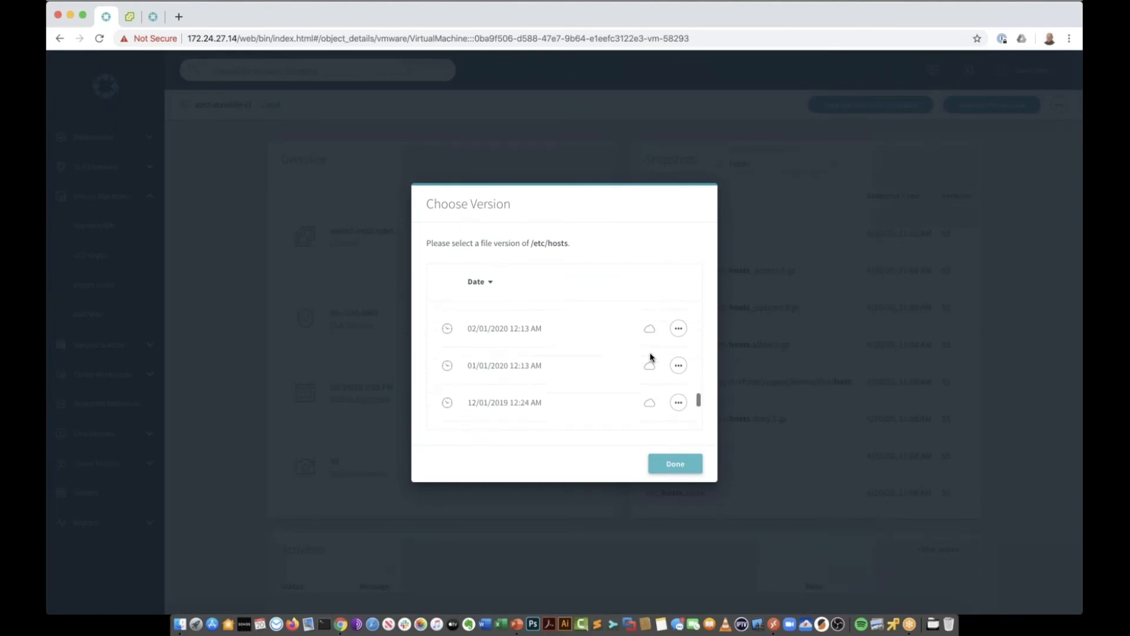
click(678, 365)
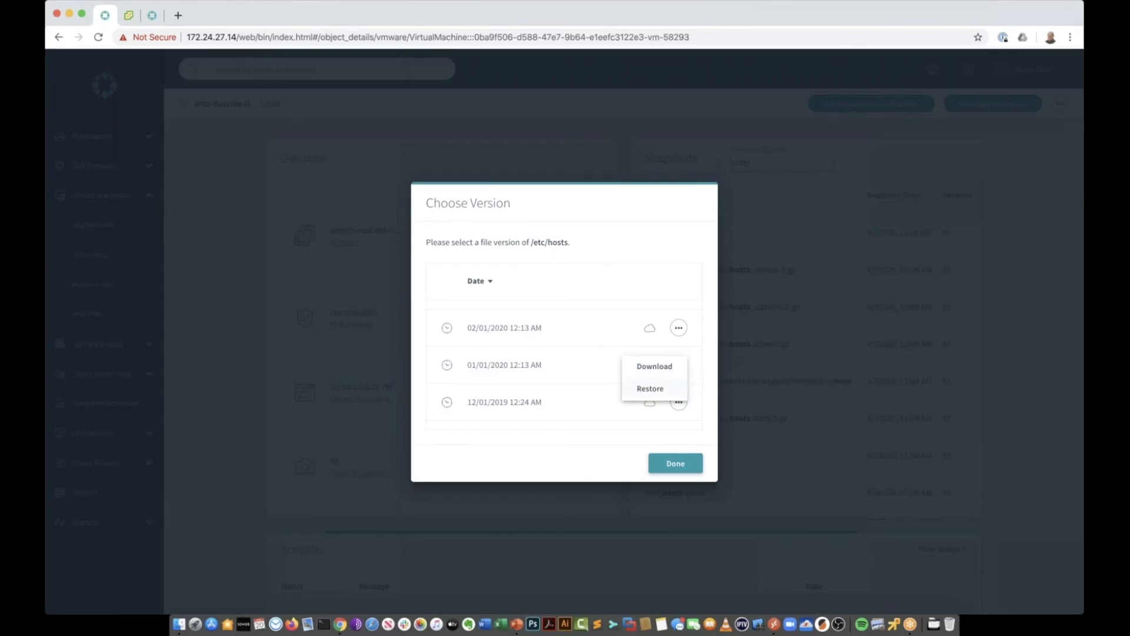
click(681, 464)
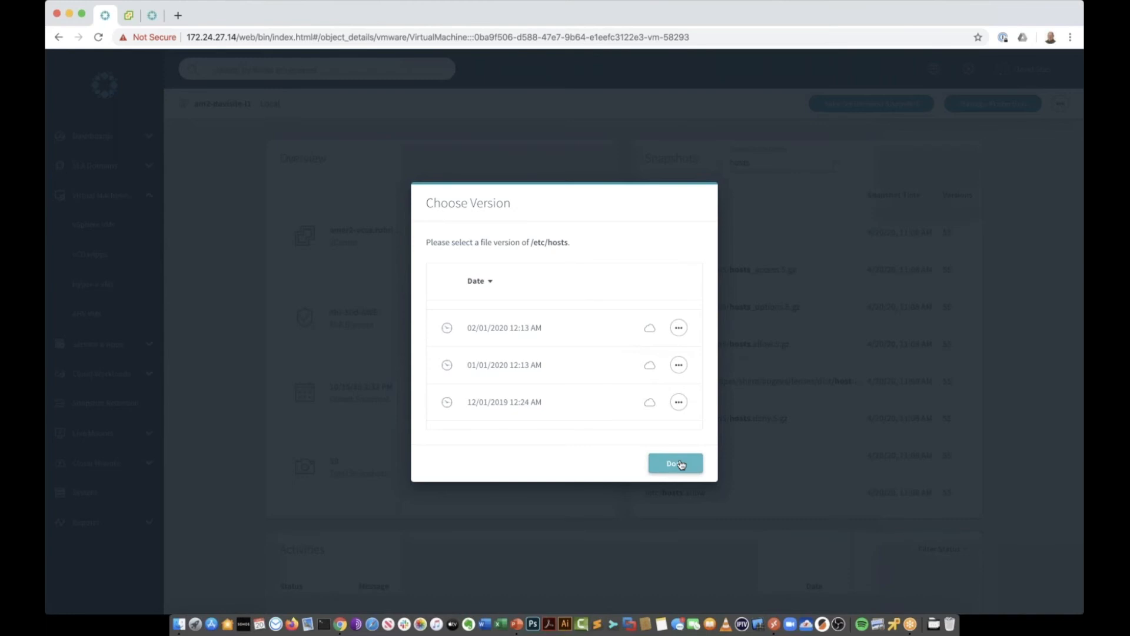
click(681, 464)
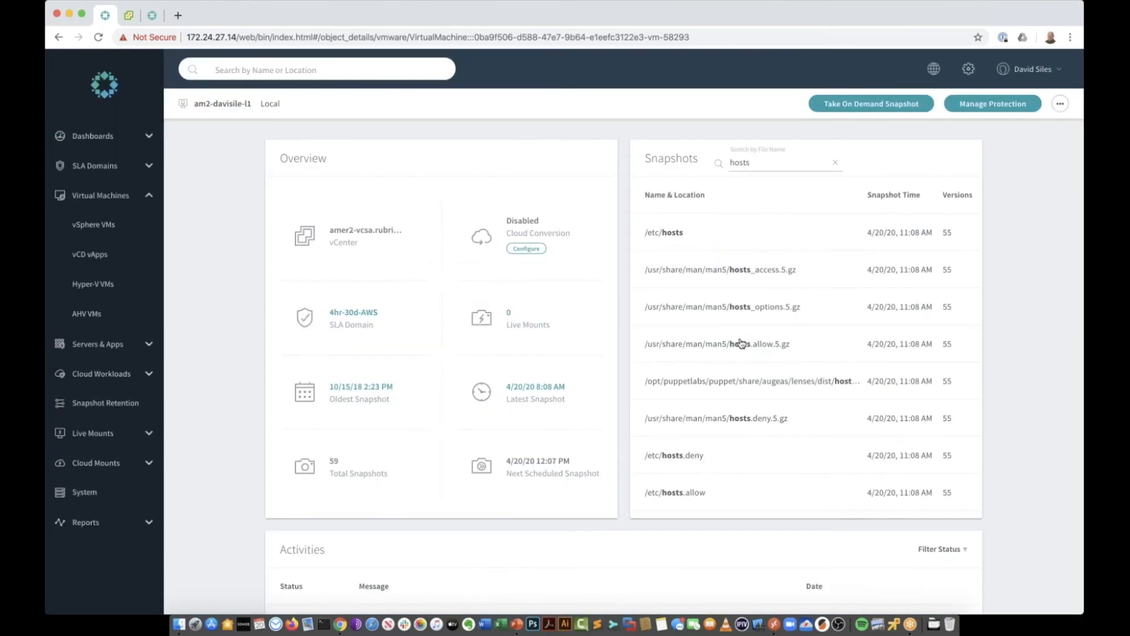
click(834, 165)
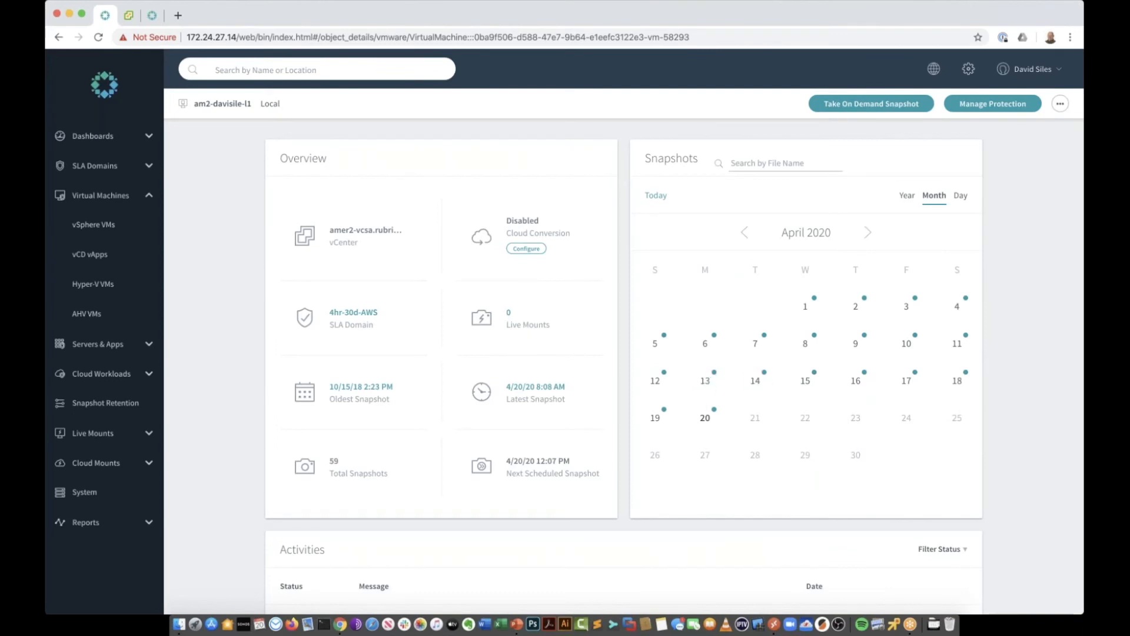
Step: Mount the VM from its April 19, 2020 7:57 AM snapshot on ESXi host amer2-esx01.rubrikdemo.com, keeping it set to power on
click(667, 415)
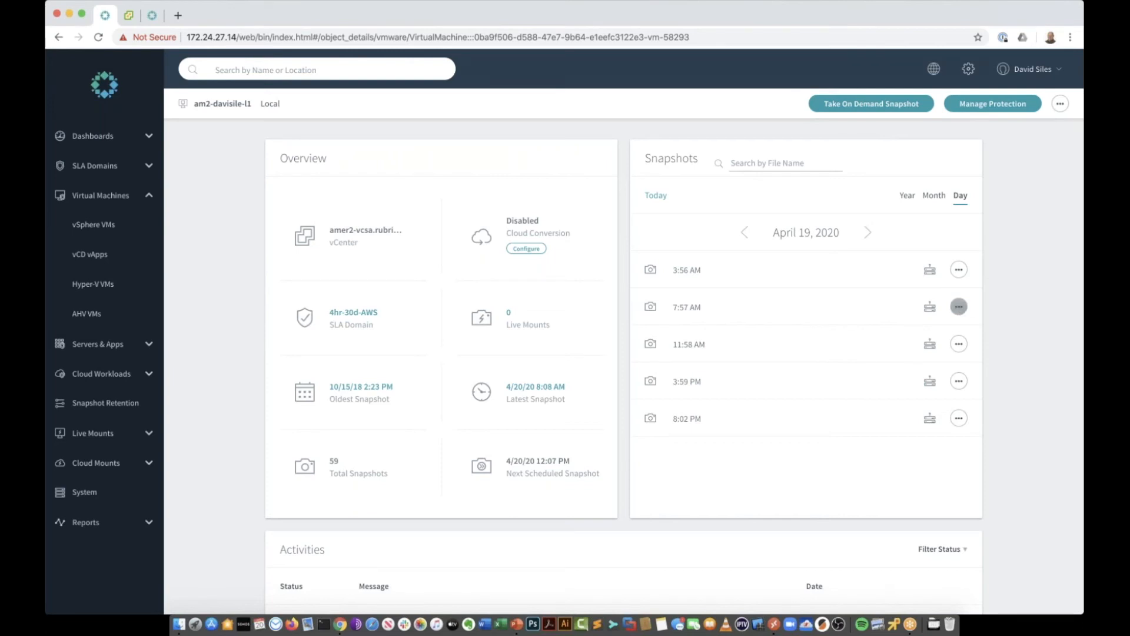
click(959, 307)
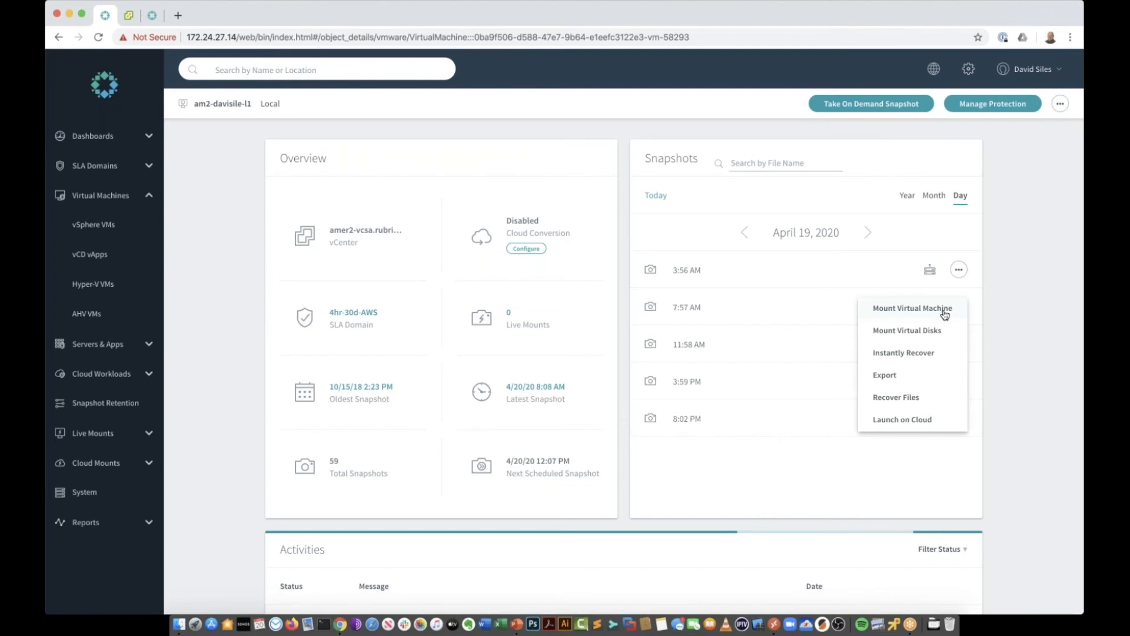
click(944, 312)
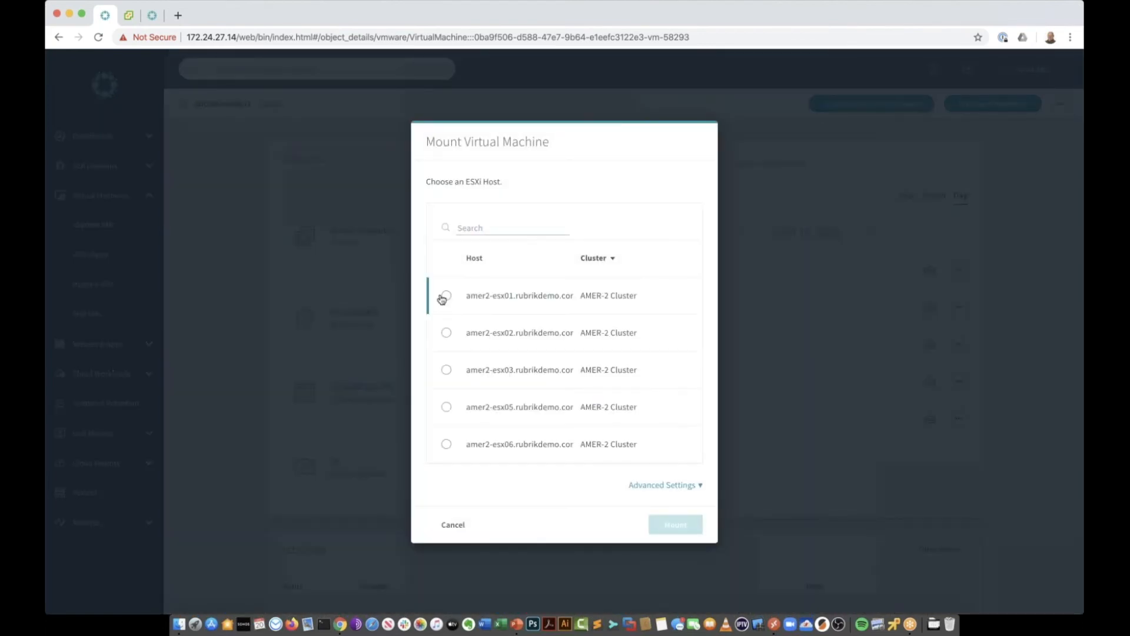
click(443, 298)
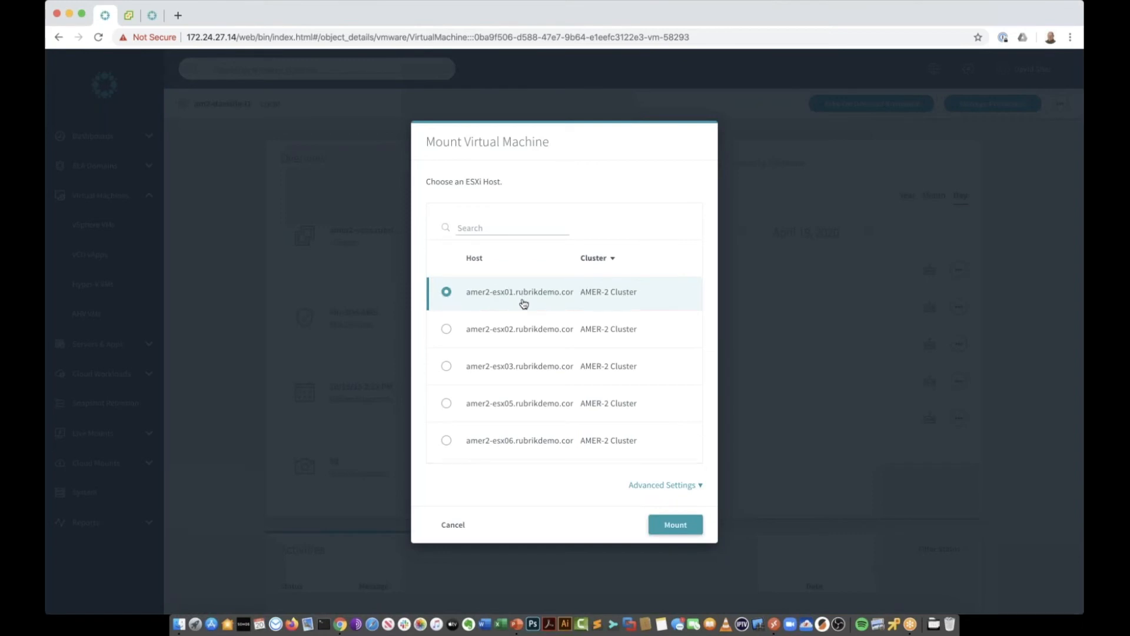
scroll(632, 454, down, 1)
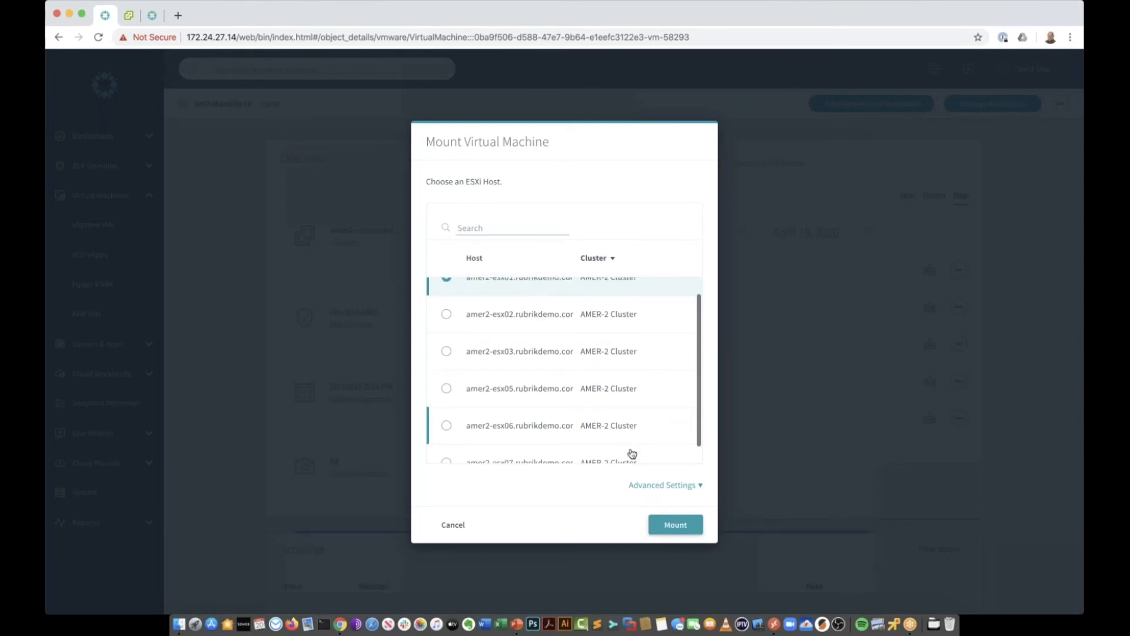
click(670, 486)
scroll(601, 380, down, 1)
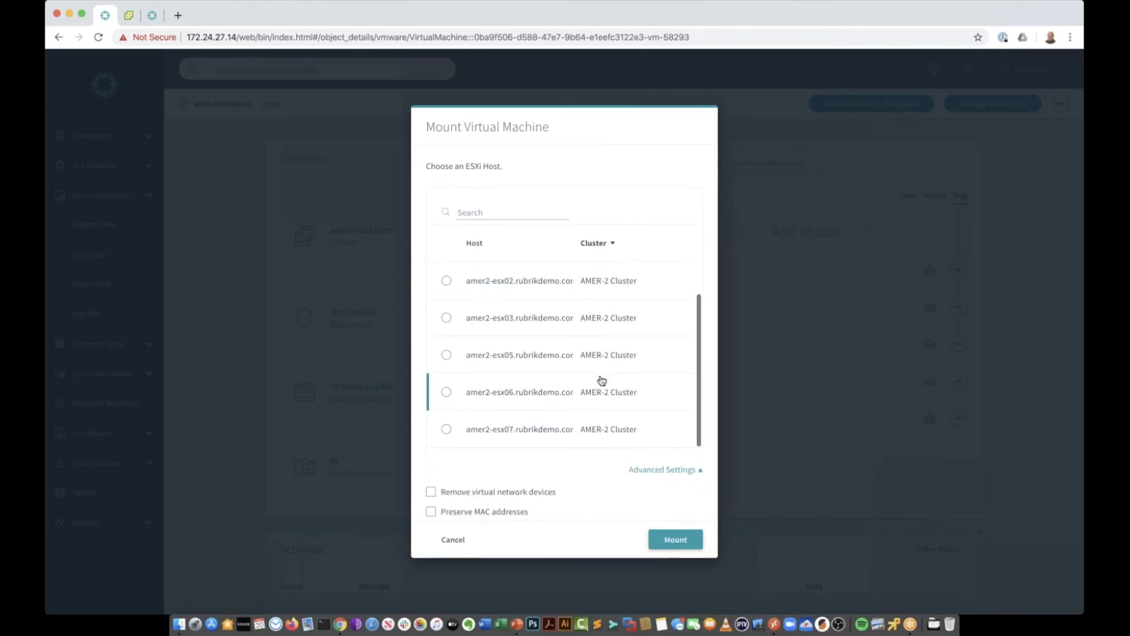
scroll(601, 380, down, 2)
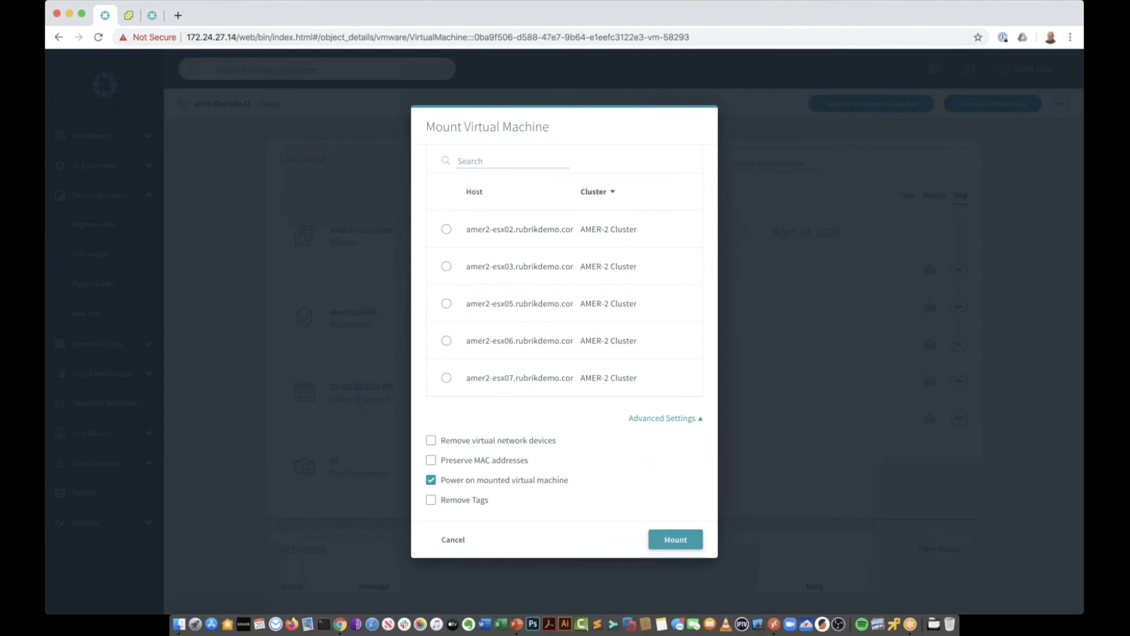
click(686, 540)
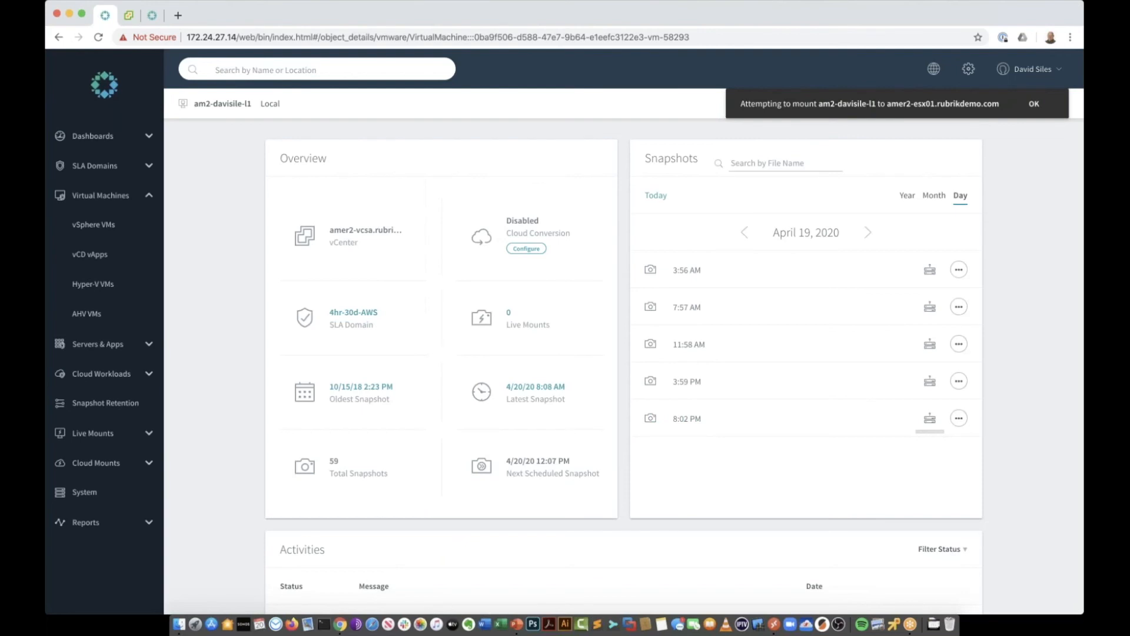
Step: Check the mount's progress in the activities, and switch to the vSphere Client to inspect the datastore of the mounted 04-19 07:57 VM
scroll(851, 369, down, 5)
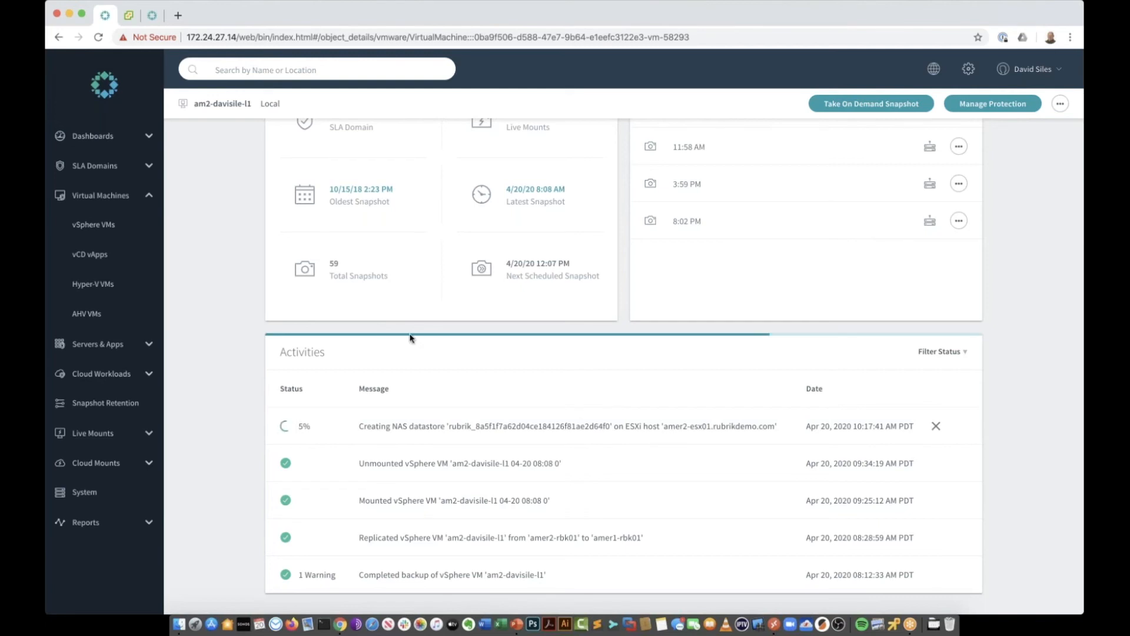
scroll(410, 337, up, 1)
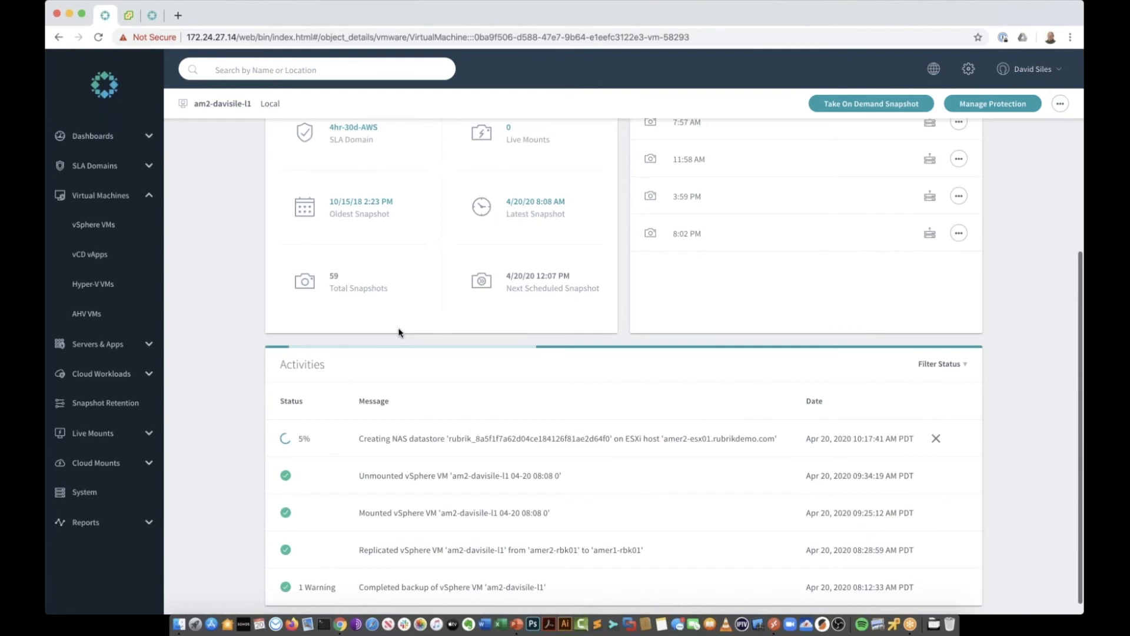
click(129, 16)
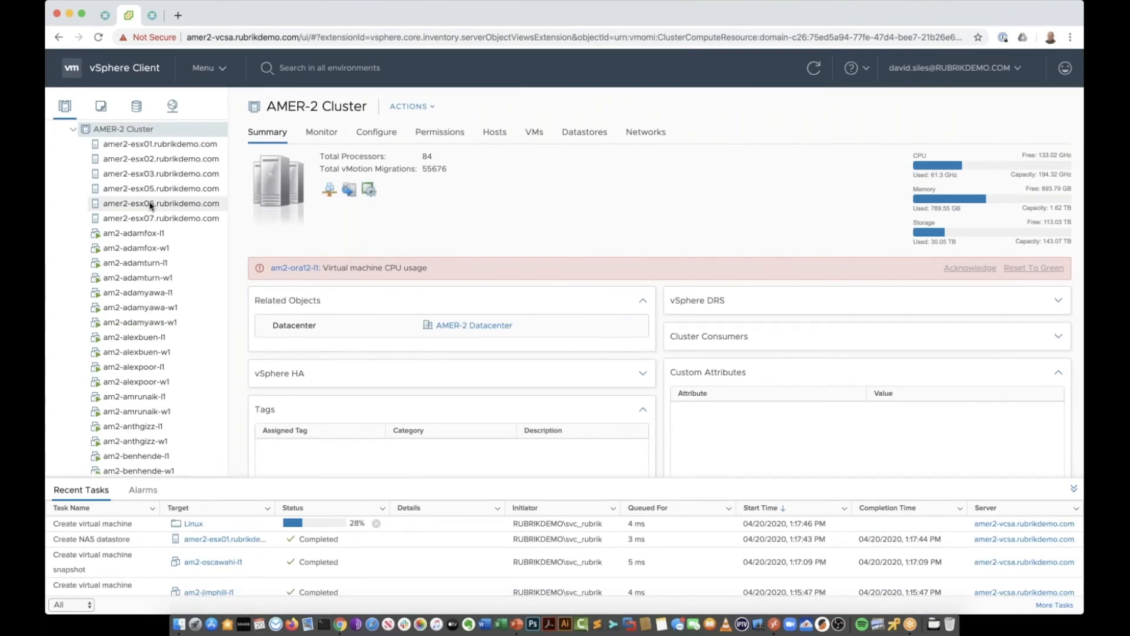
scroll(151, 205, down, 10)
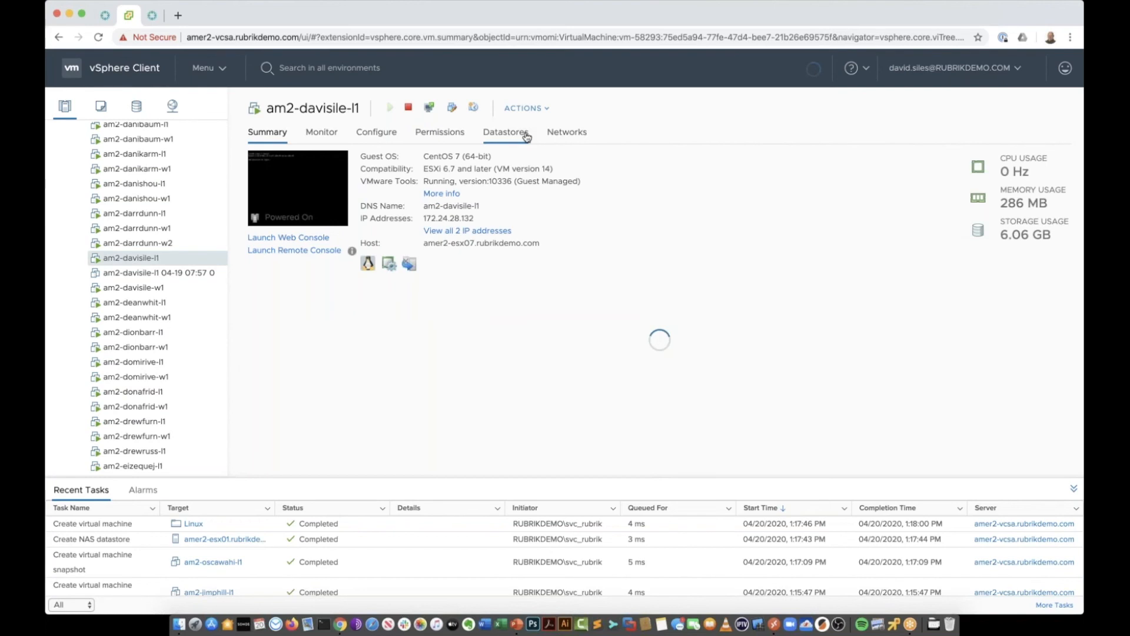
click(527, 137)
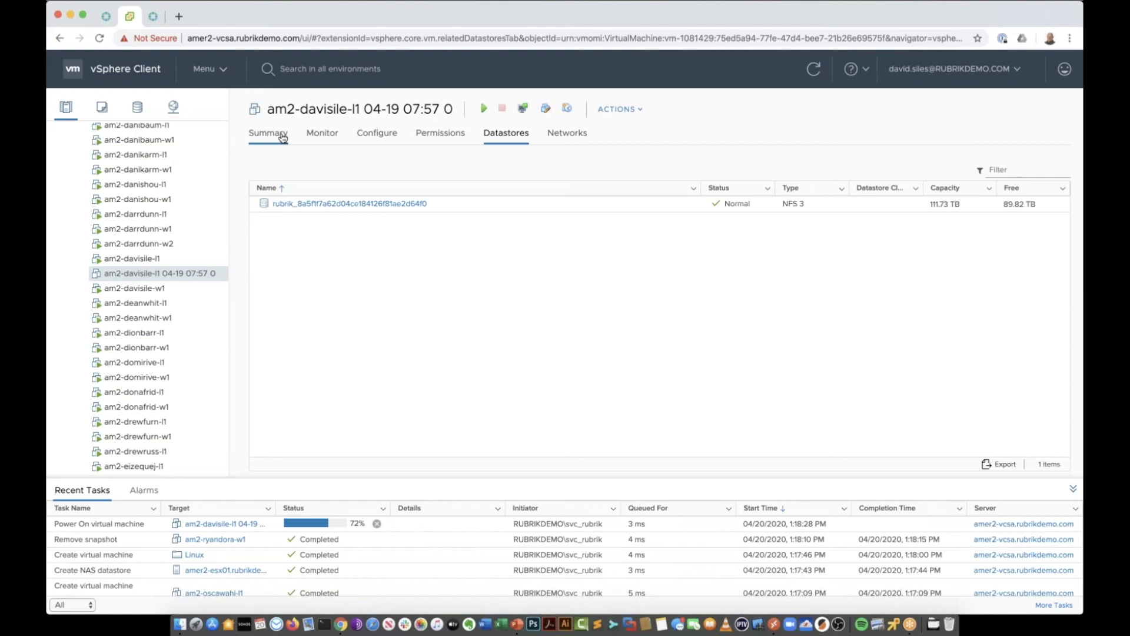
Step: Review the mounted VM's summary and launch its Web Console
click(283, 138)
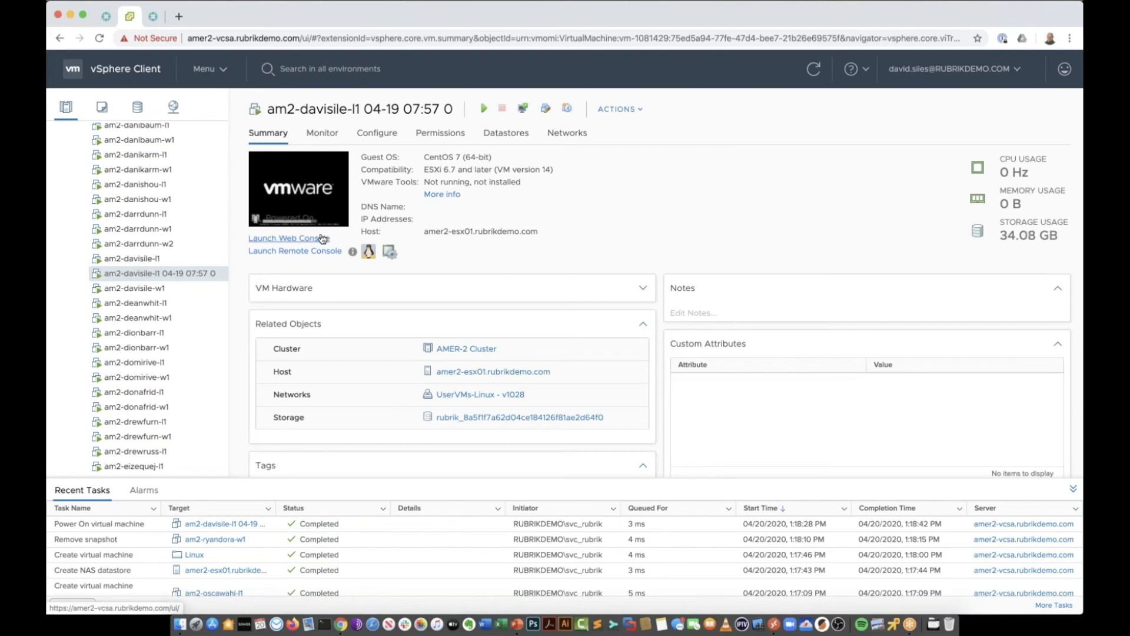
click(321, 238)
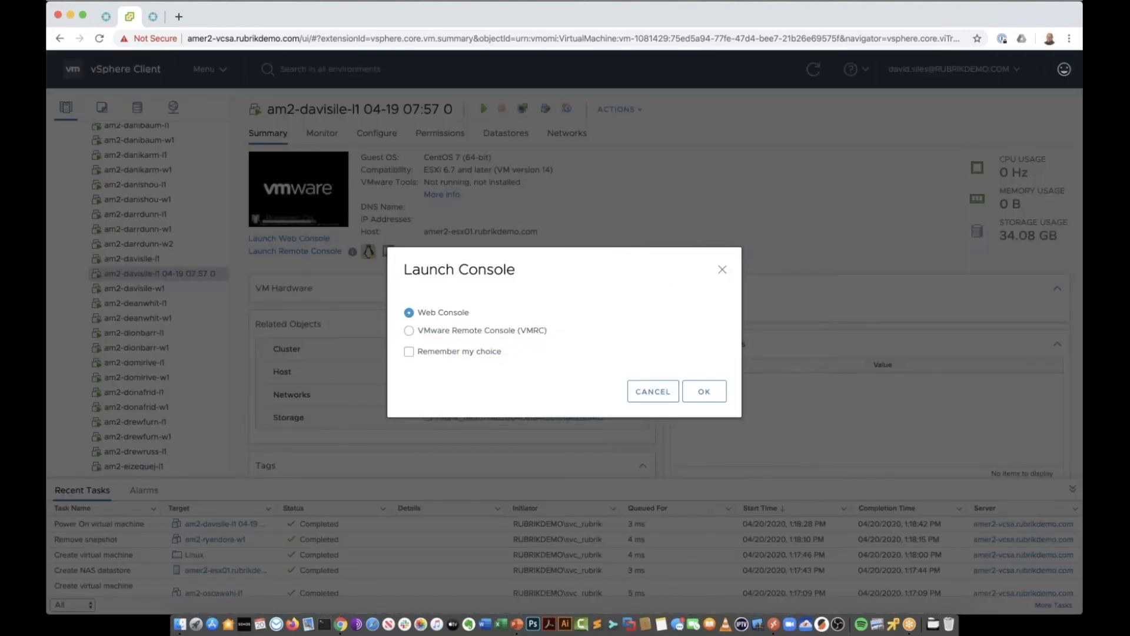
key(Return)
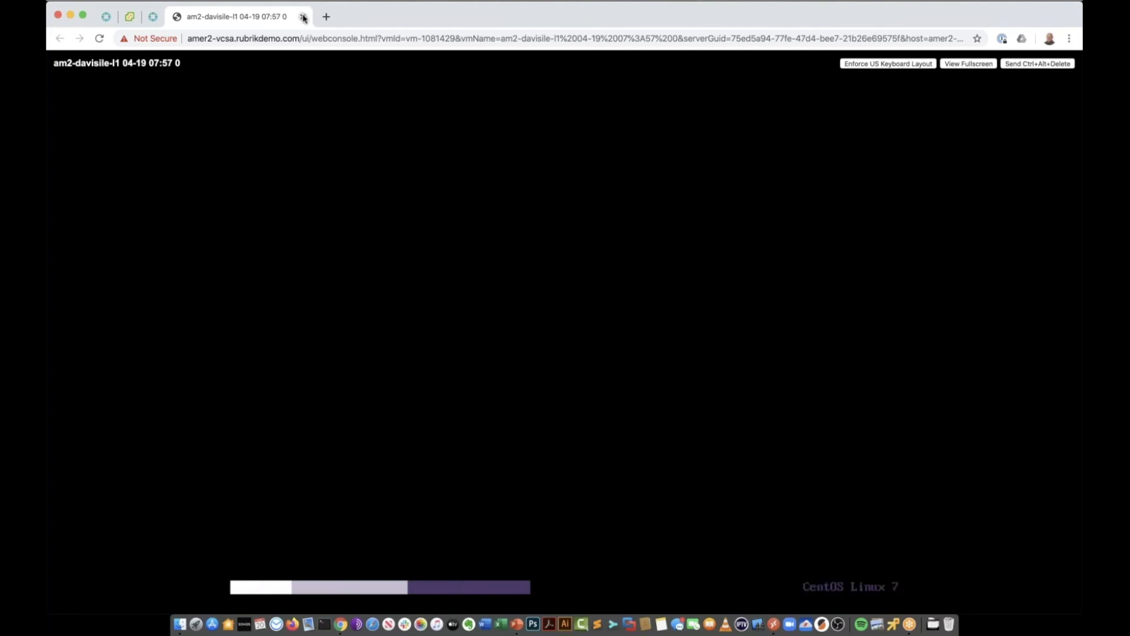
Step: Switch back to Rubrik and filter the SQL Server database hosts by part of the owner's surname
click(107, 18)
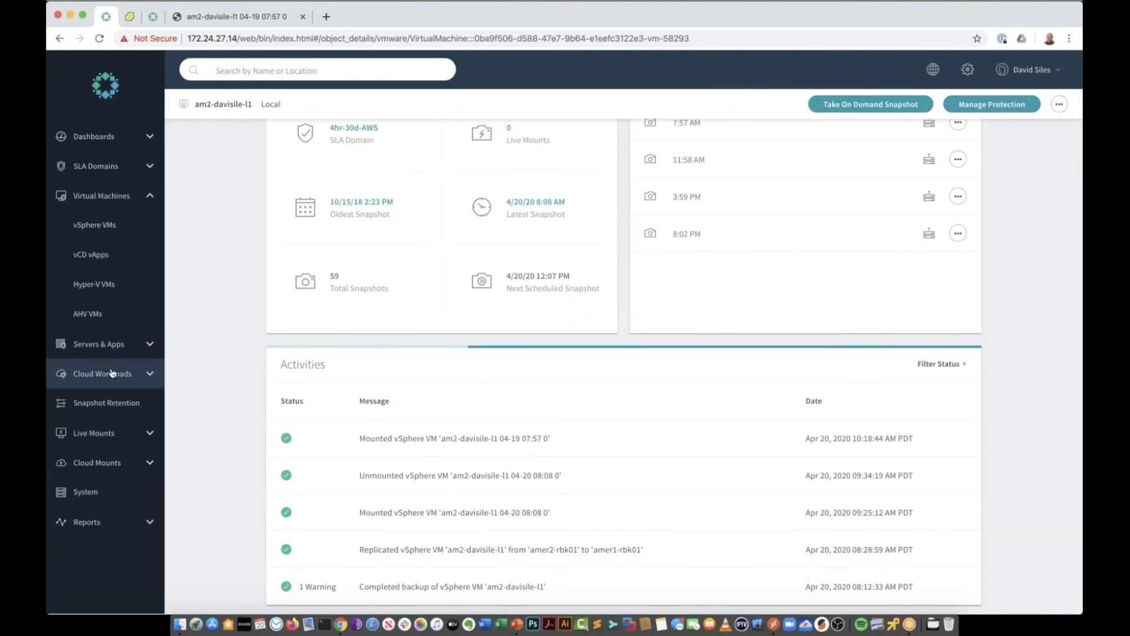
click(108, 345)
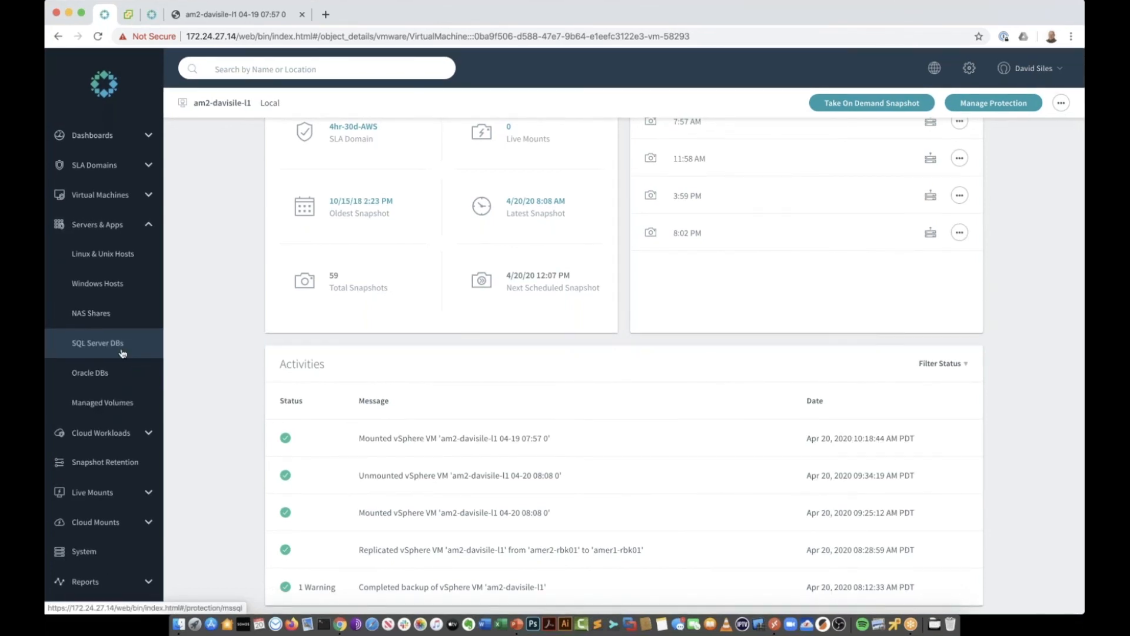
click(97, 345)
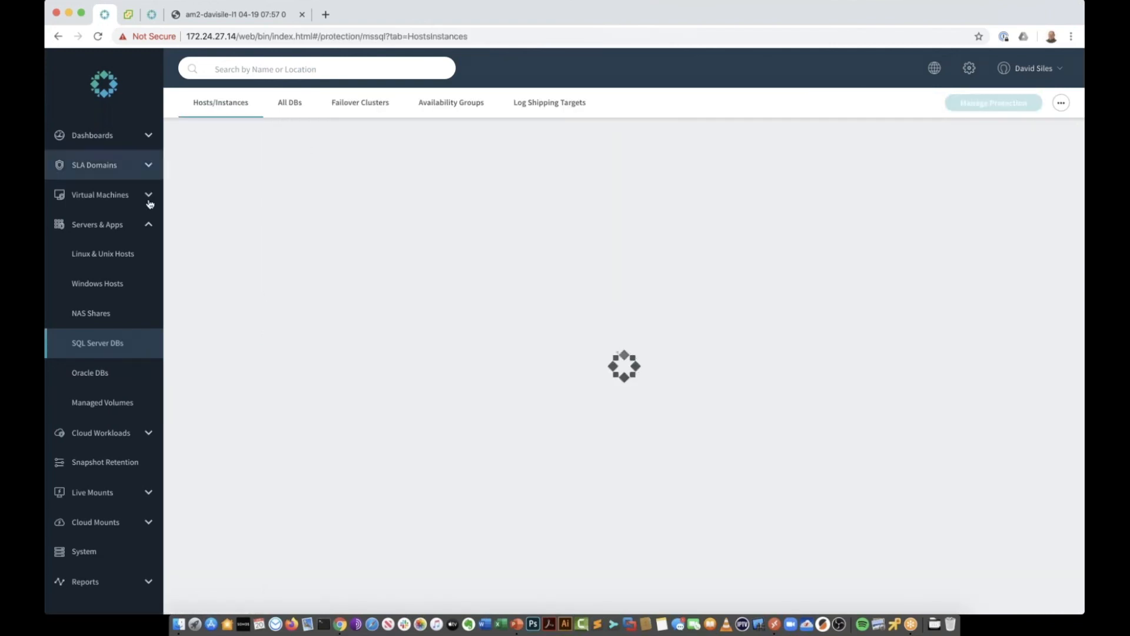
click(257, 177)
text(sile)
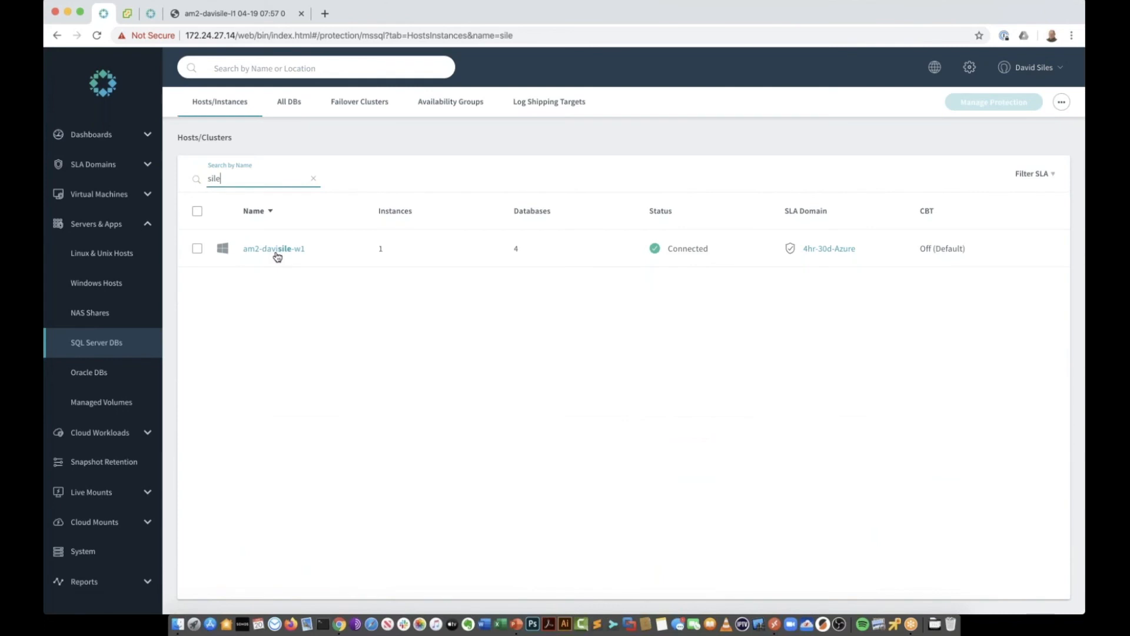
Step: Open the AdventureWorks2017 database in the host's MSSQLSERVER instance and show its recovery points for April 19, 2020
click(277, 249)
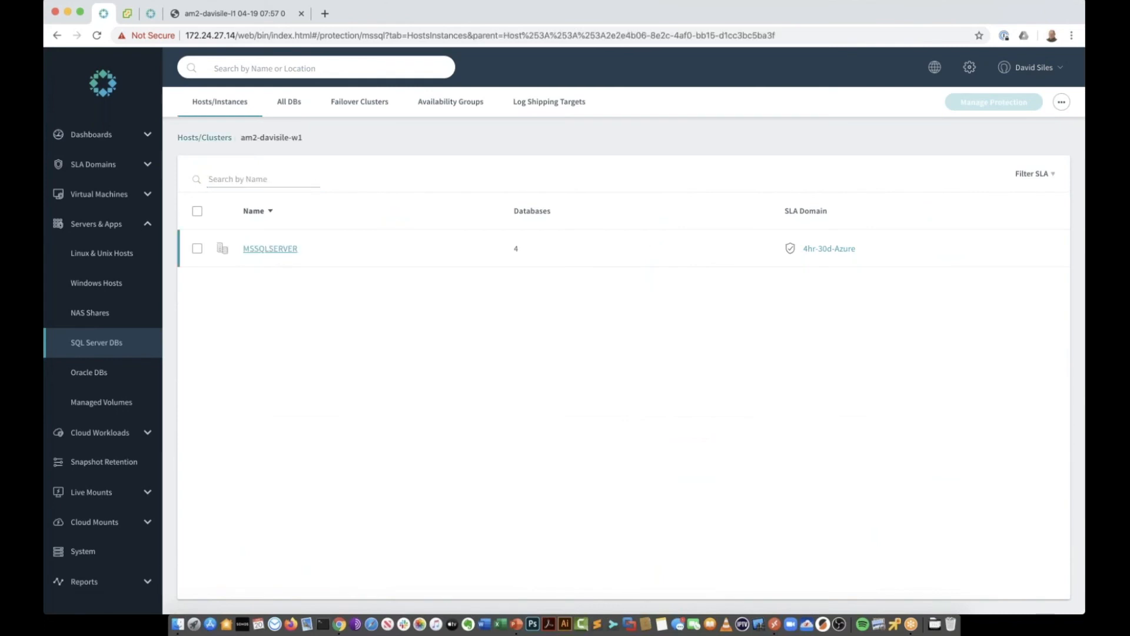
click(271, 248)
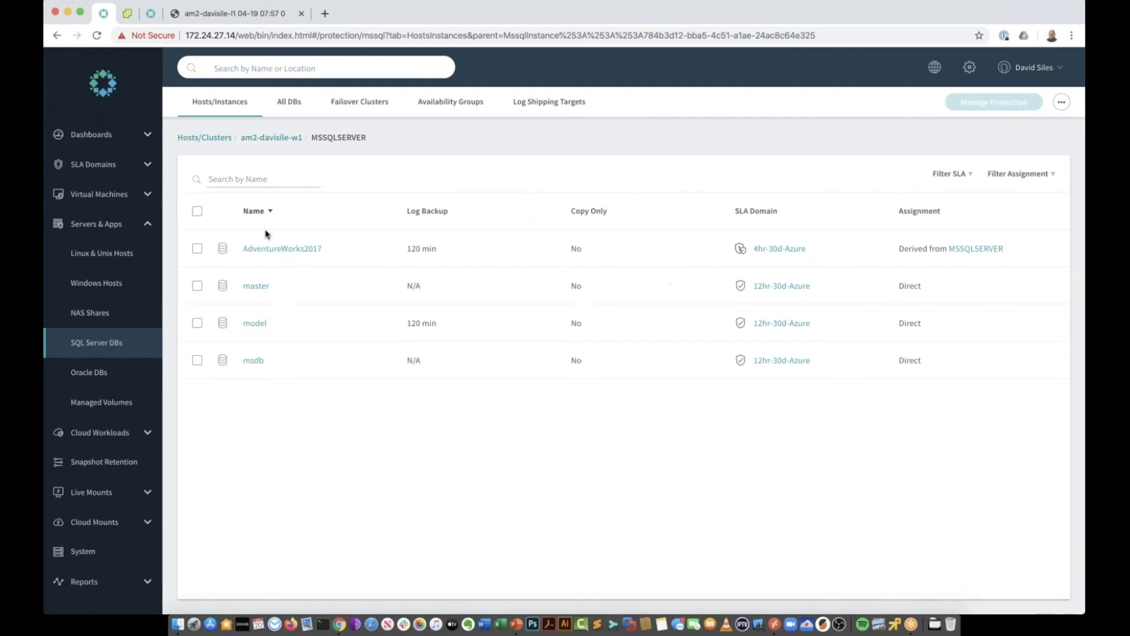
click(277, 250)
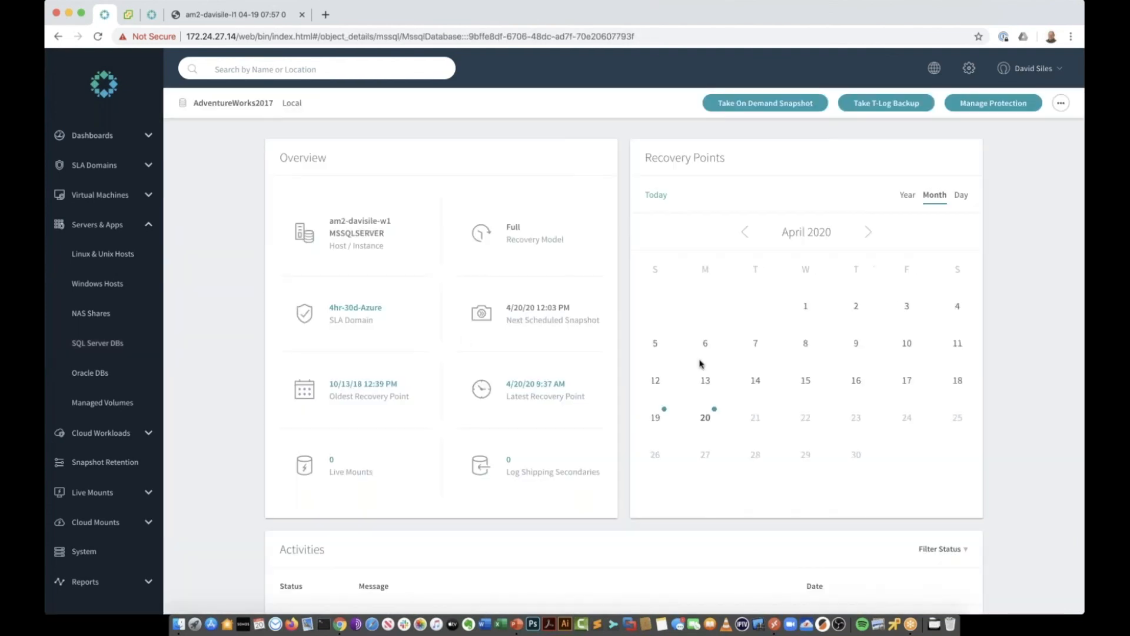
click(647, 415)
click(661, 412)
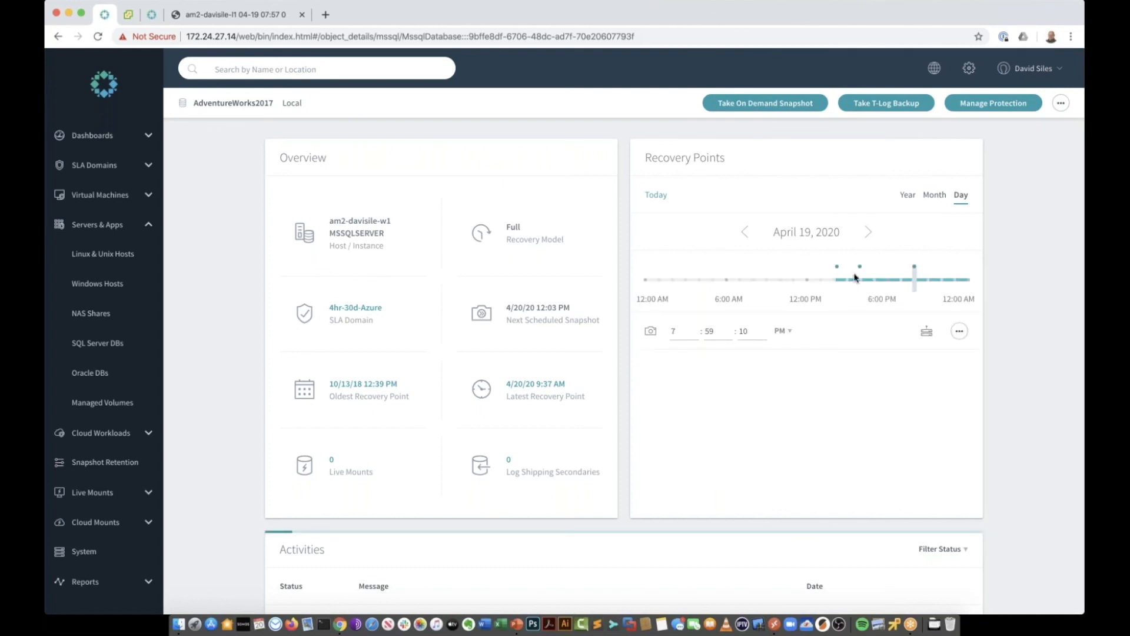
Step: Set the AdventureWorks2017 recovery point on April 19, 2020 to 5:35:39 PM on the timeline
mouse_move(862, 269)
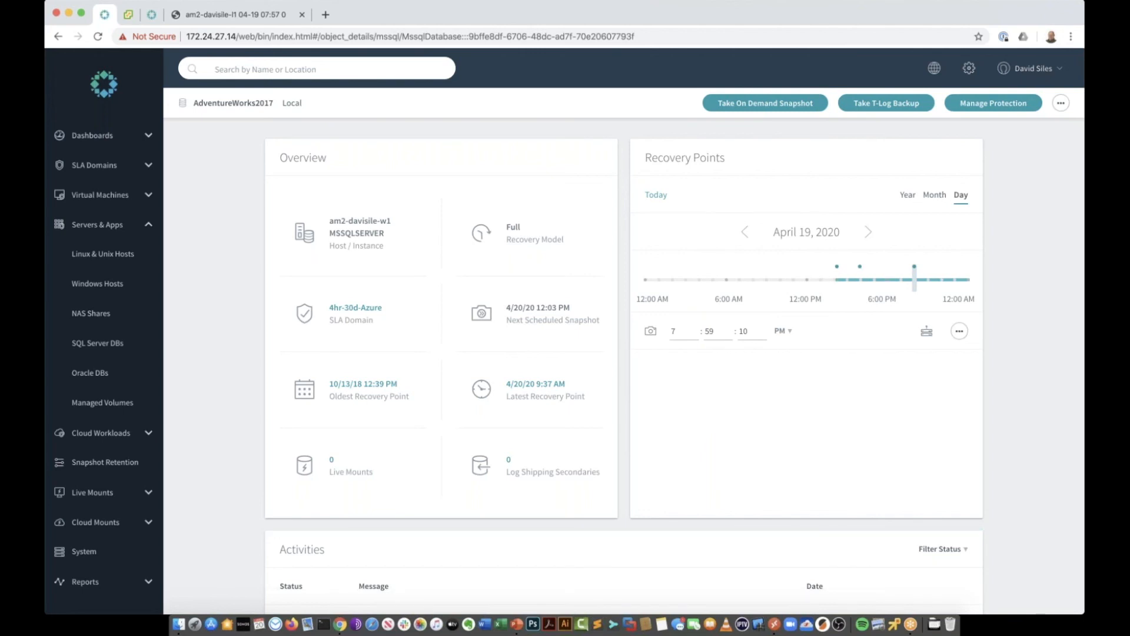
drag(914, 277, 879, 276)
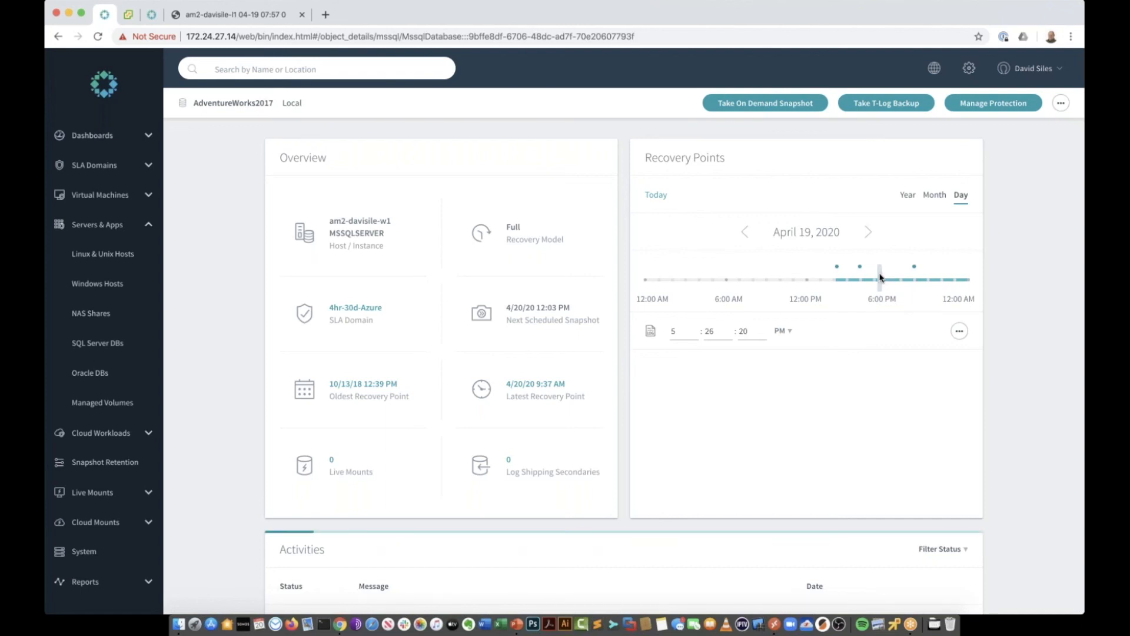
drag(879, 278, 883, 277)
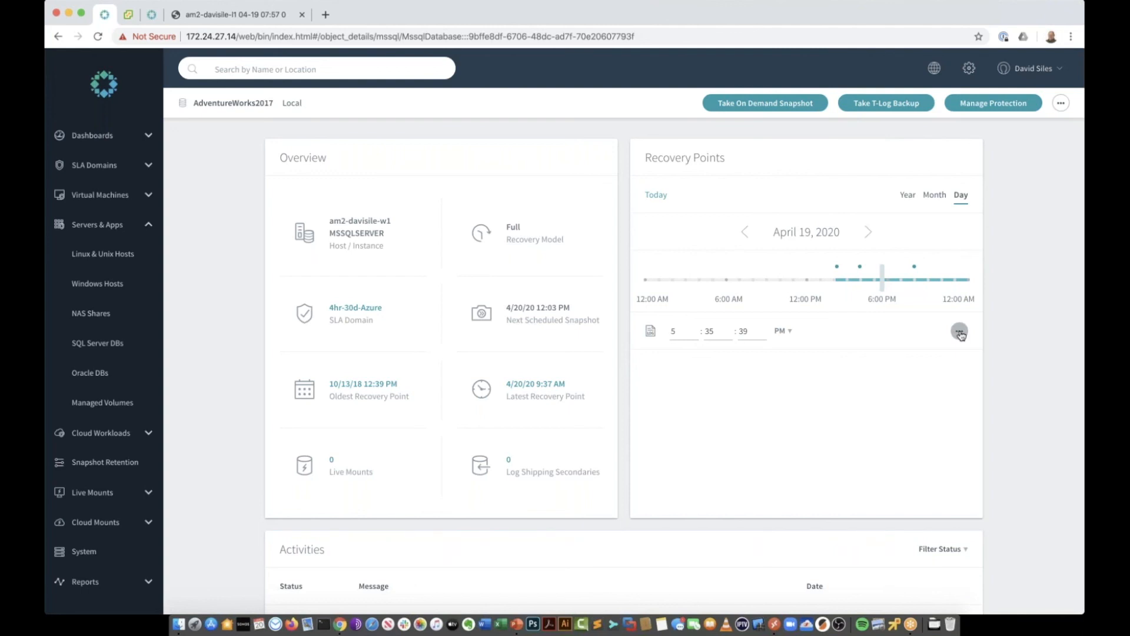
Step: Live mount the database from the chosen recovery point to the MSSQLSERVER instance under the name adventureworks-recovered
click(959, 332)
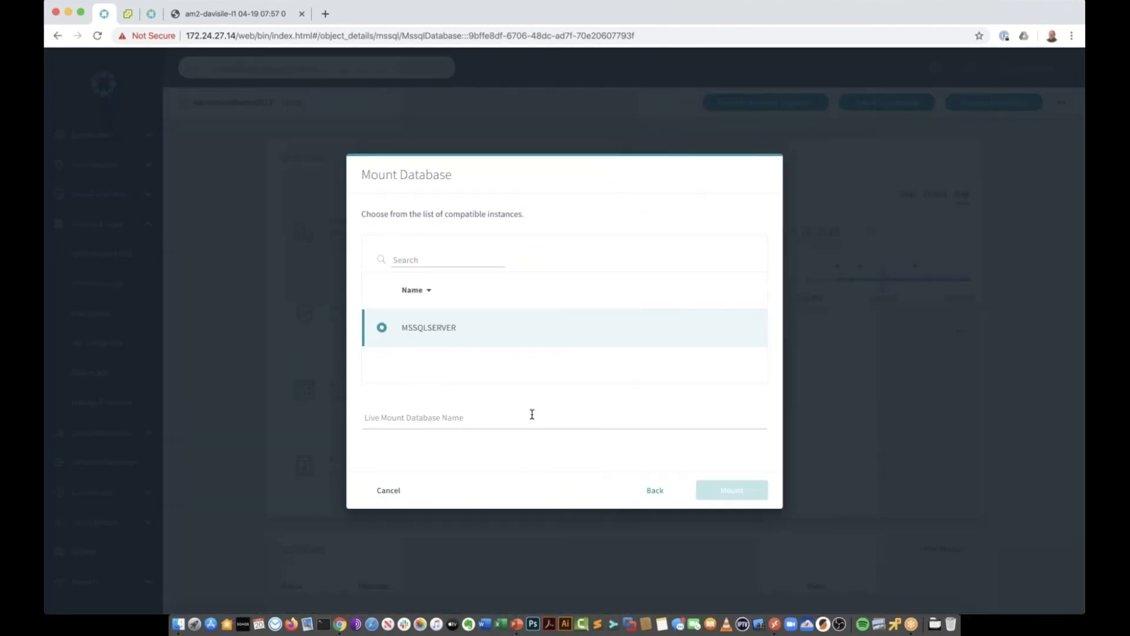
click(531, 414)
text(adventureworks-recovered)
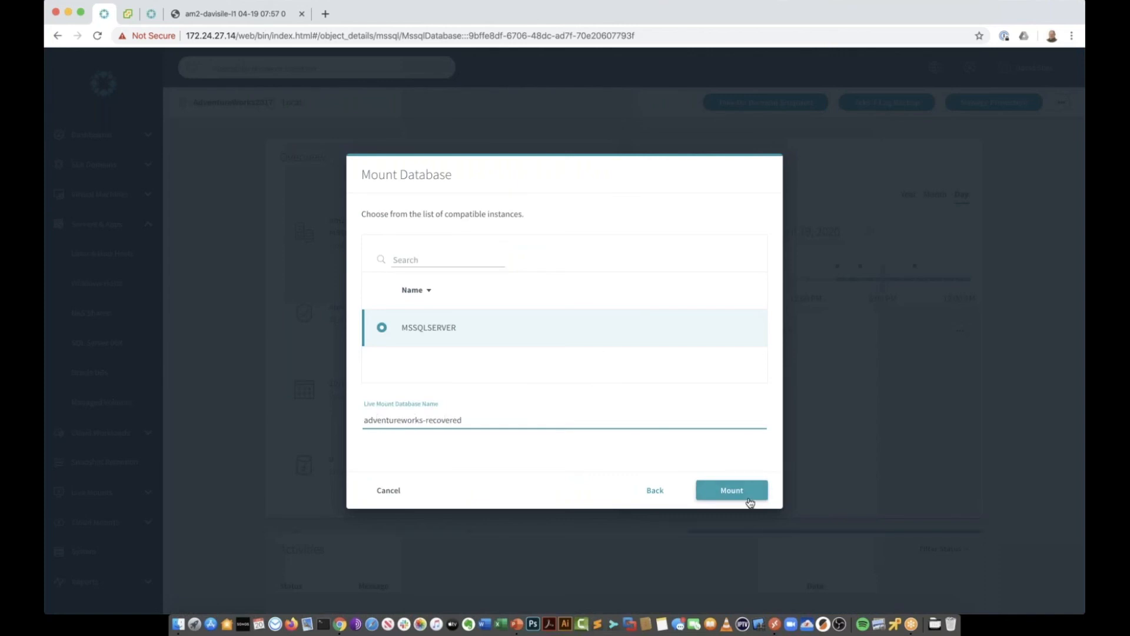
click(732, 491)
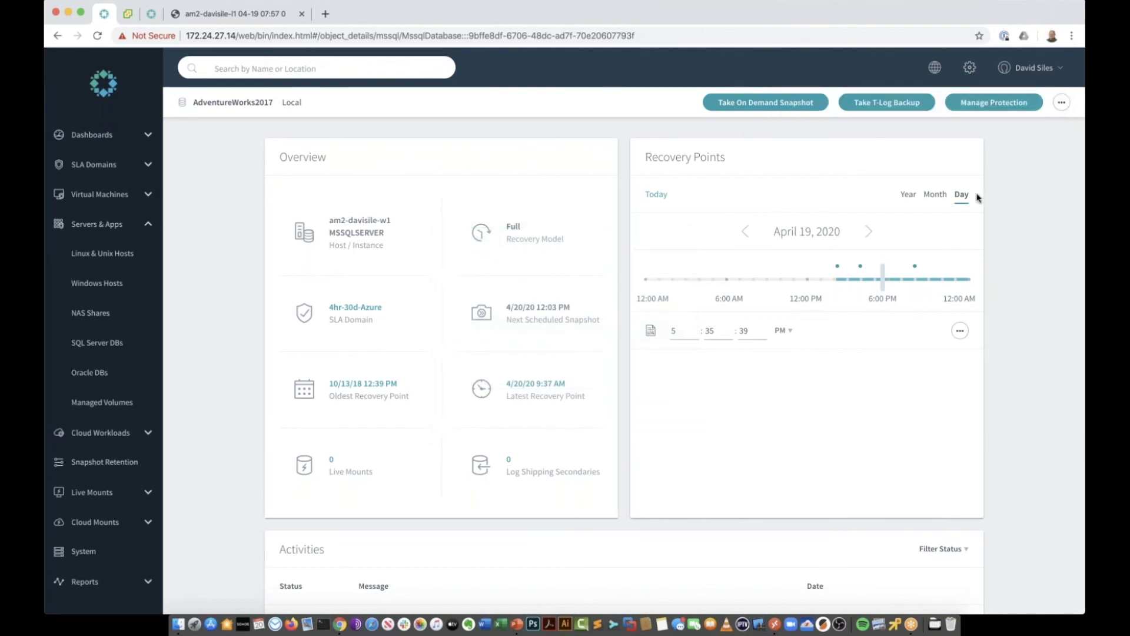
Step: Switch to SQL Server Management Studio, refresh the server's object tree, and try to expand the adventureworks-recovered database
key(ctrl+Right)
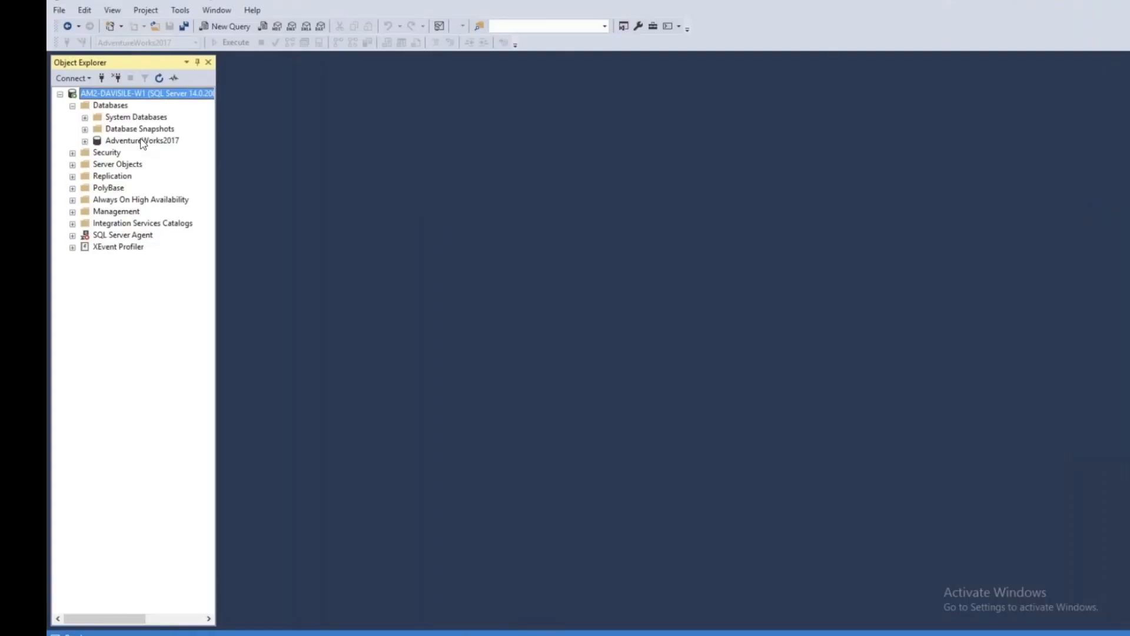
right_click(171, 93)
click(203, 343)
click(164, 153)
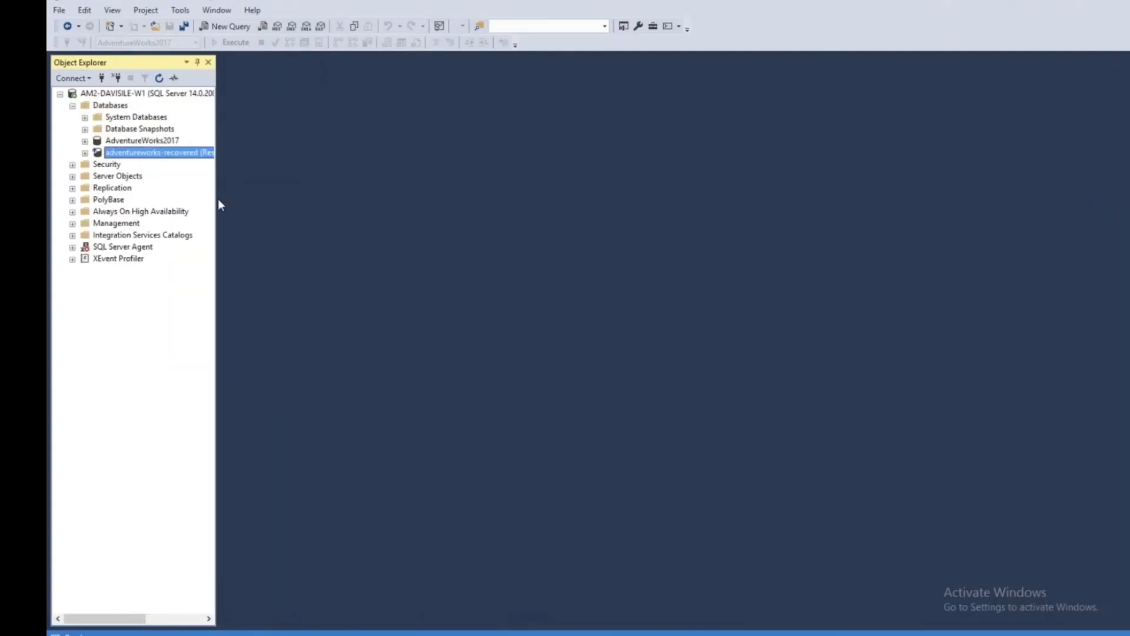
drag(270, 205, 288, 208)
click(85, 153)
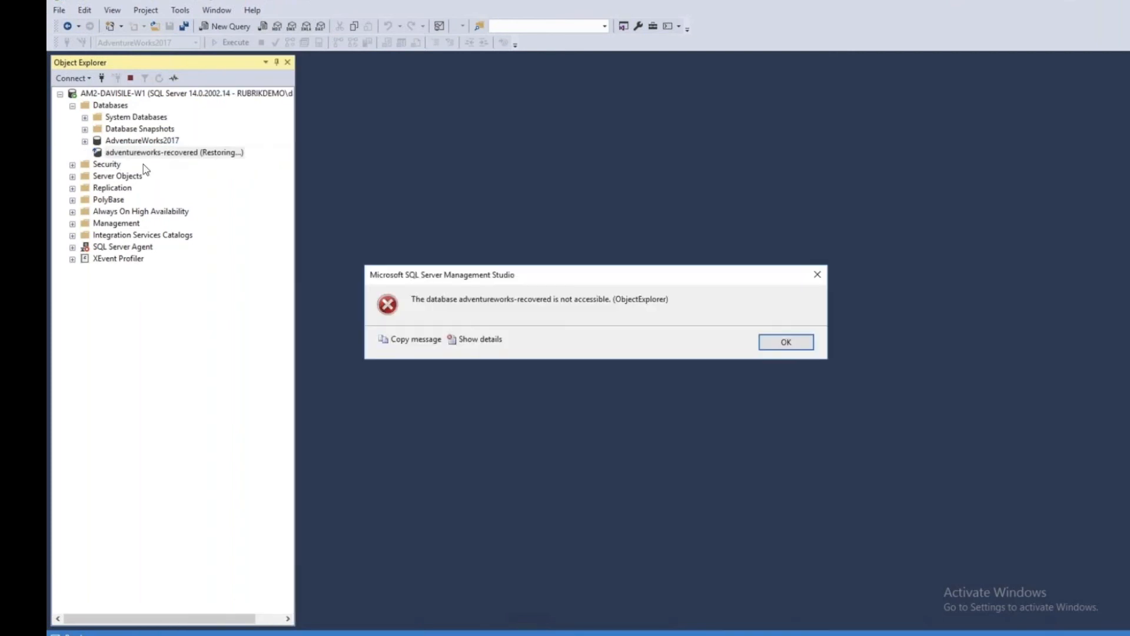
key(Return)
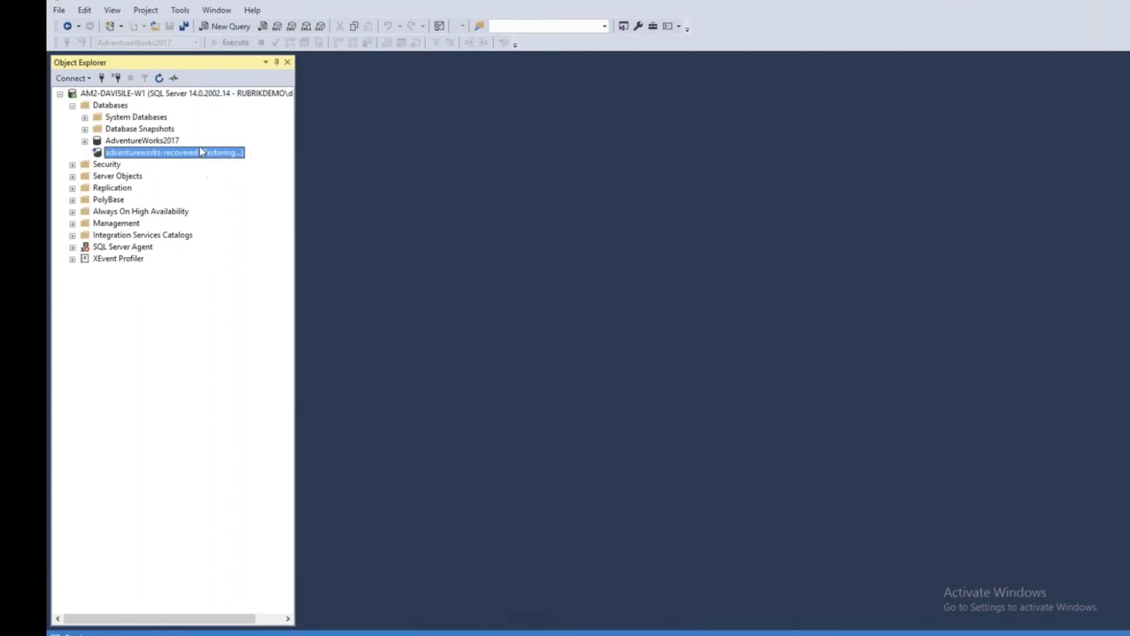
Step: Inspect the general properties and database files of the original AdventureWorks2017 database
click(168, 141)
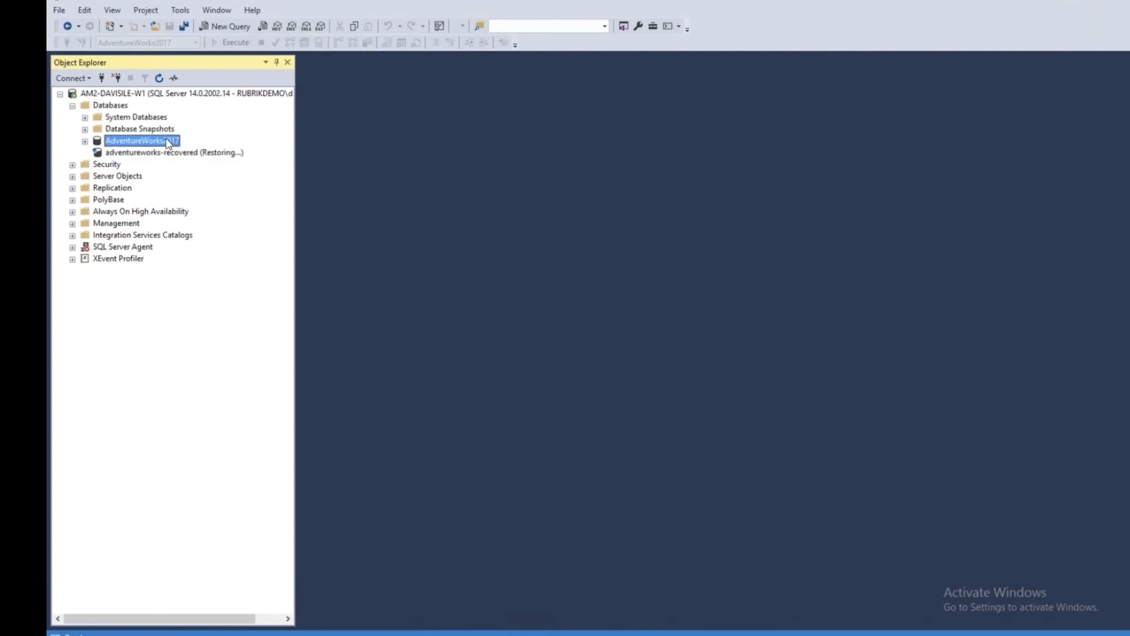
right_click(168, 143)
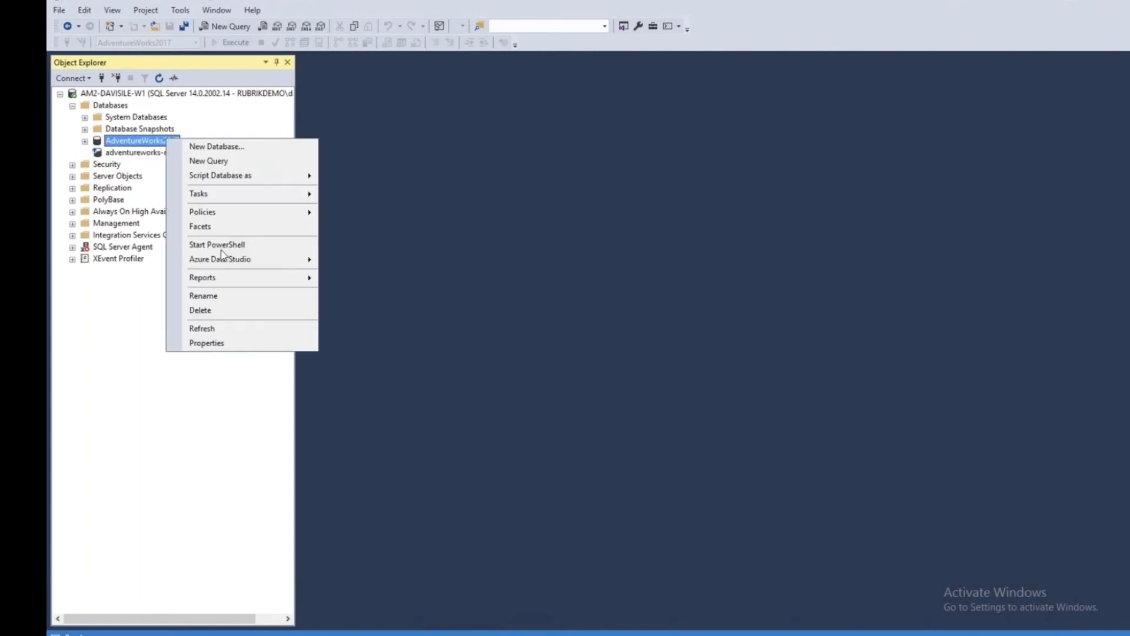
click(259, 341)
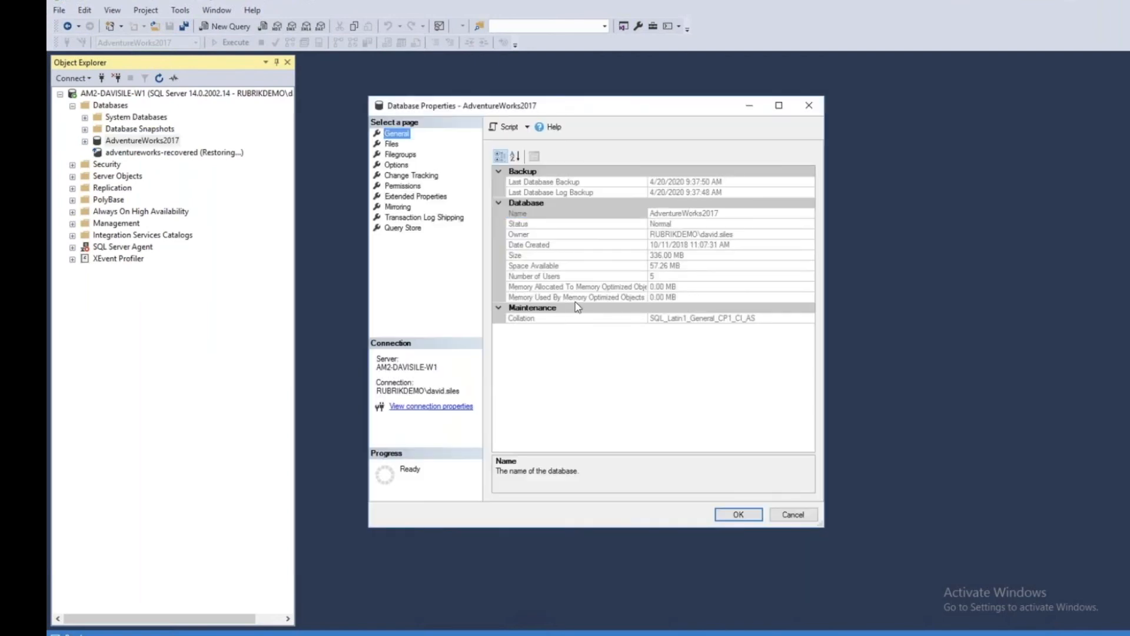
click(392, 144)
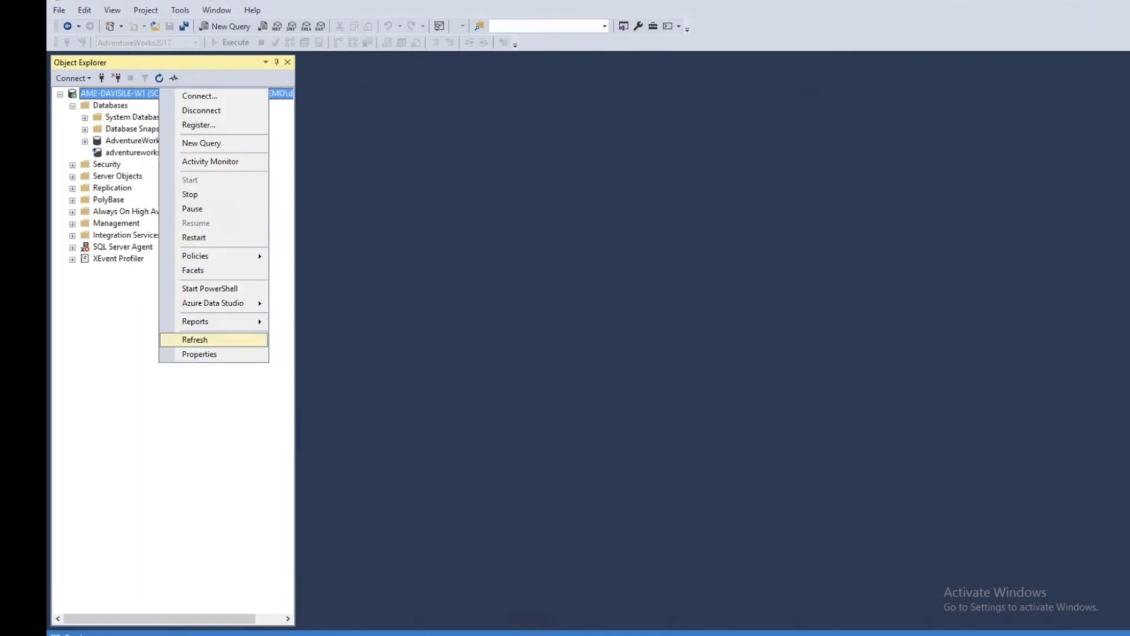
Step: Refresh the server's object tree and inspect the file details in the adventureworks-recovered database properties
click(203, 336)
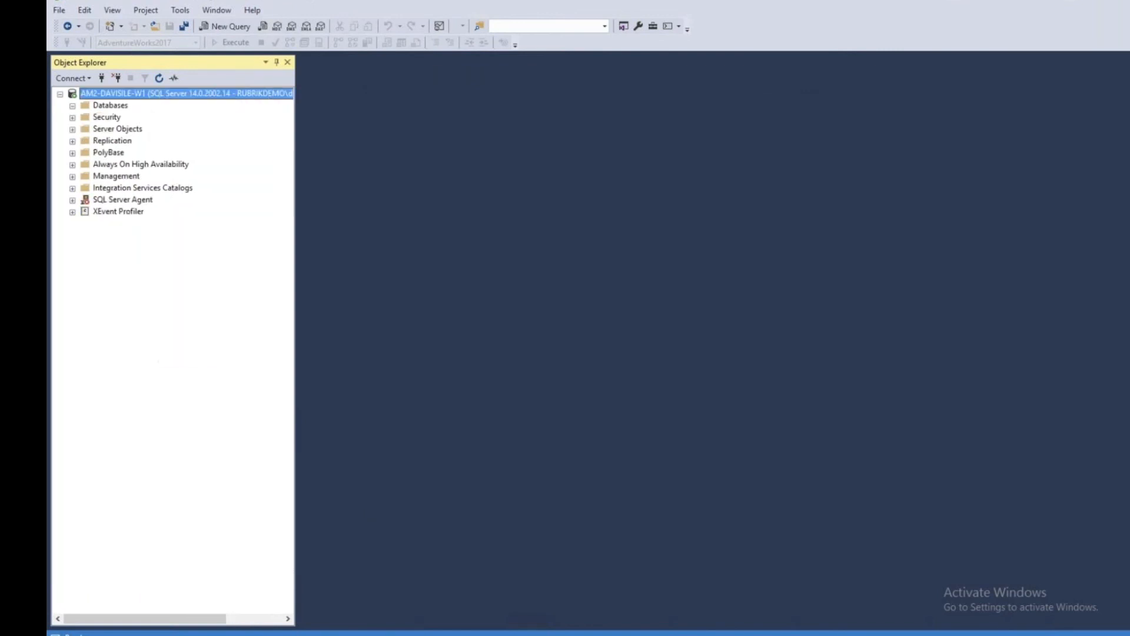
click(159, 153)
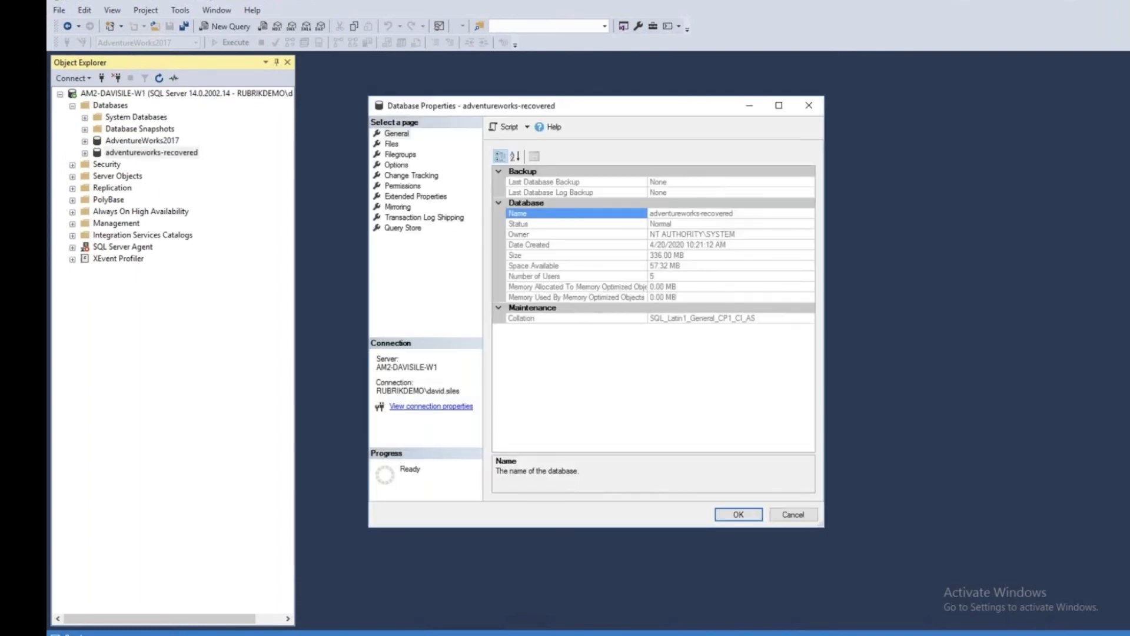
click(391, 144)
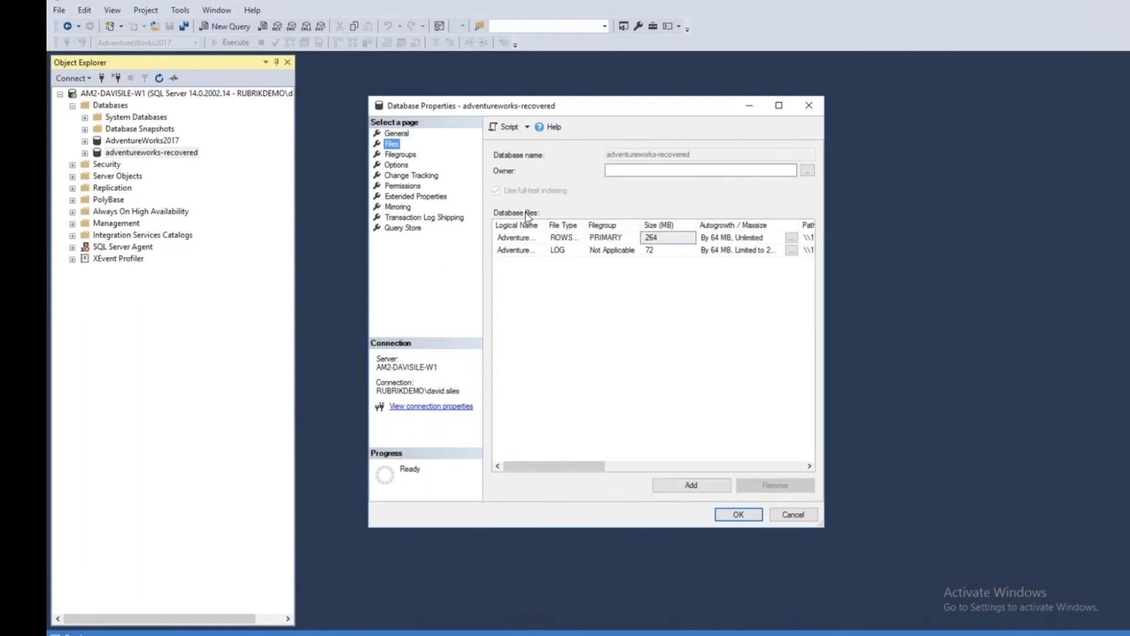
drag(582, 465, 645, 466)
click(739, 515)
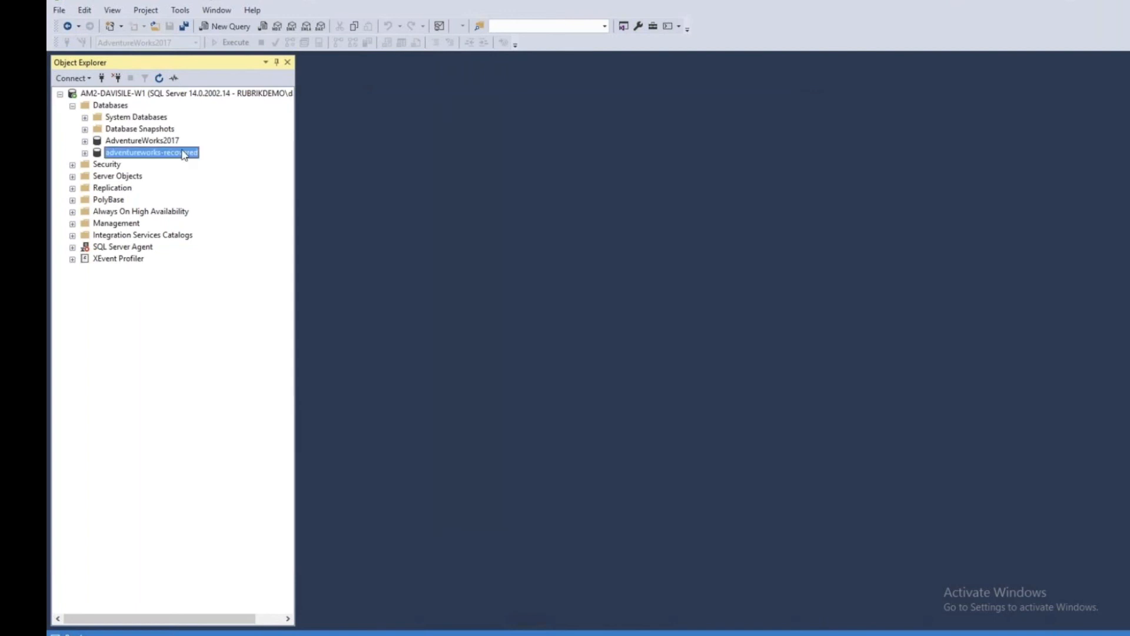
Step: Expand the tables of adventureworks-recovered and select the top 1000 rows of HumanResources.Department
double_click(184, 153)
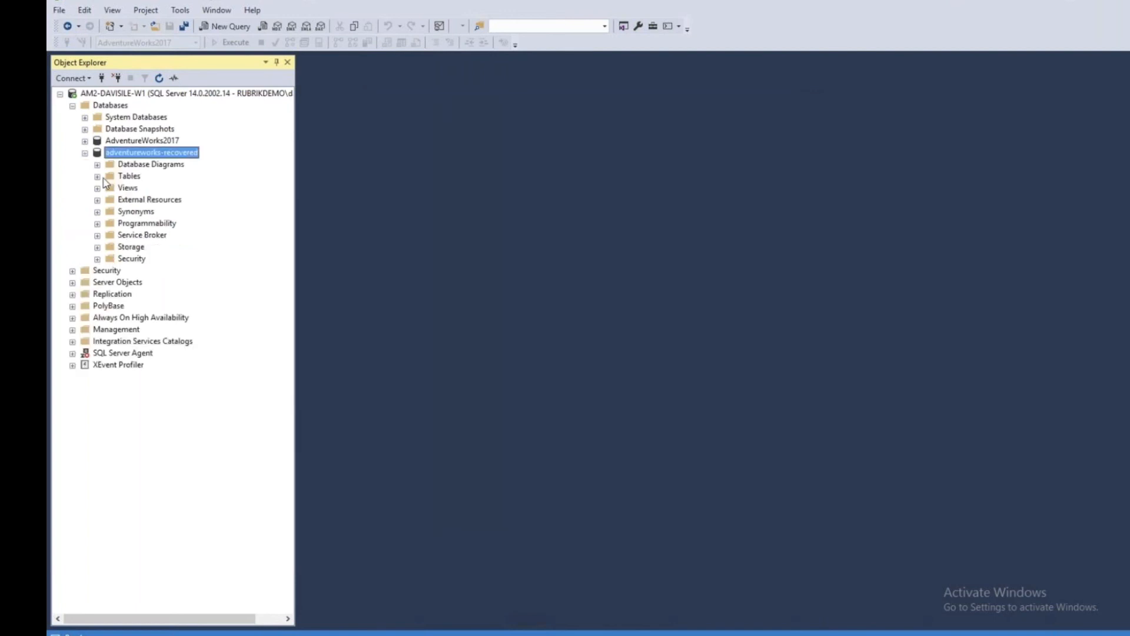
click(98, 177)
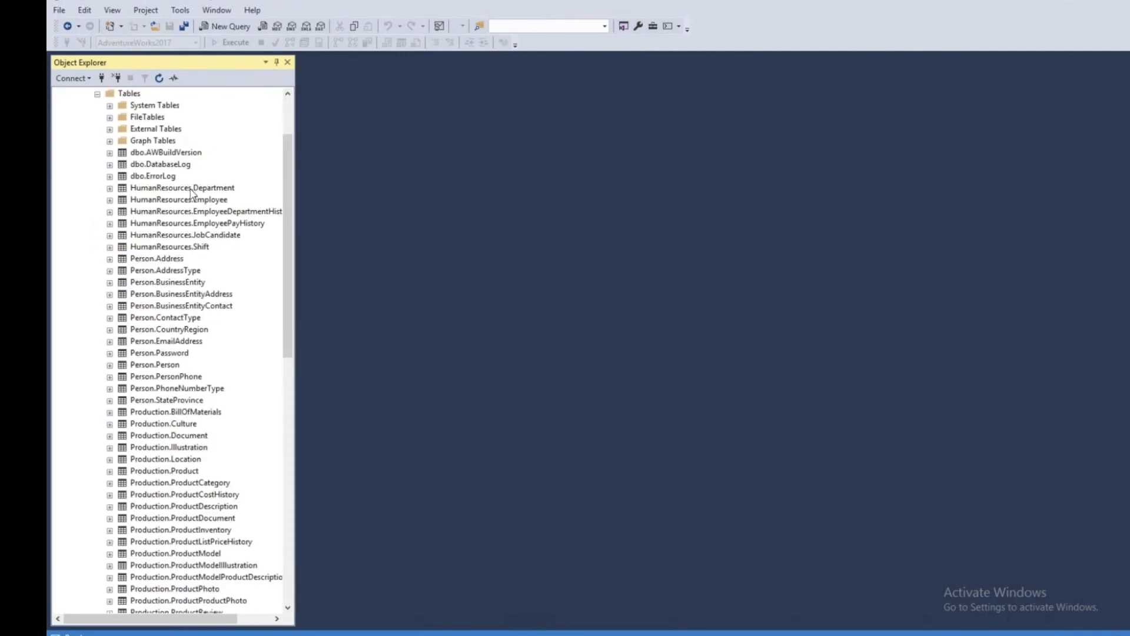
click(191, 190)
right_click(191, 190)
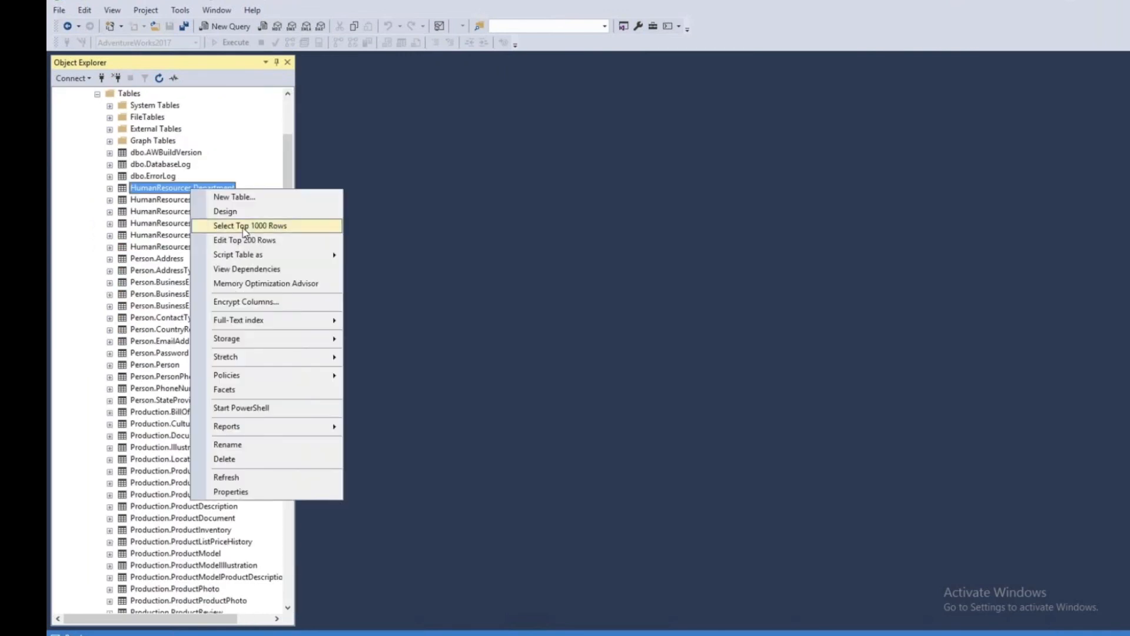
click(243, 227)
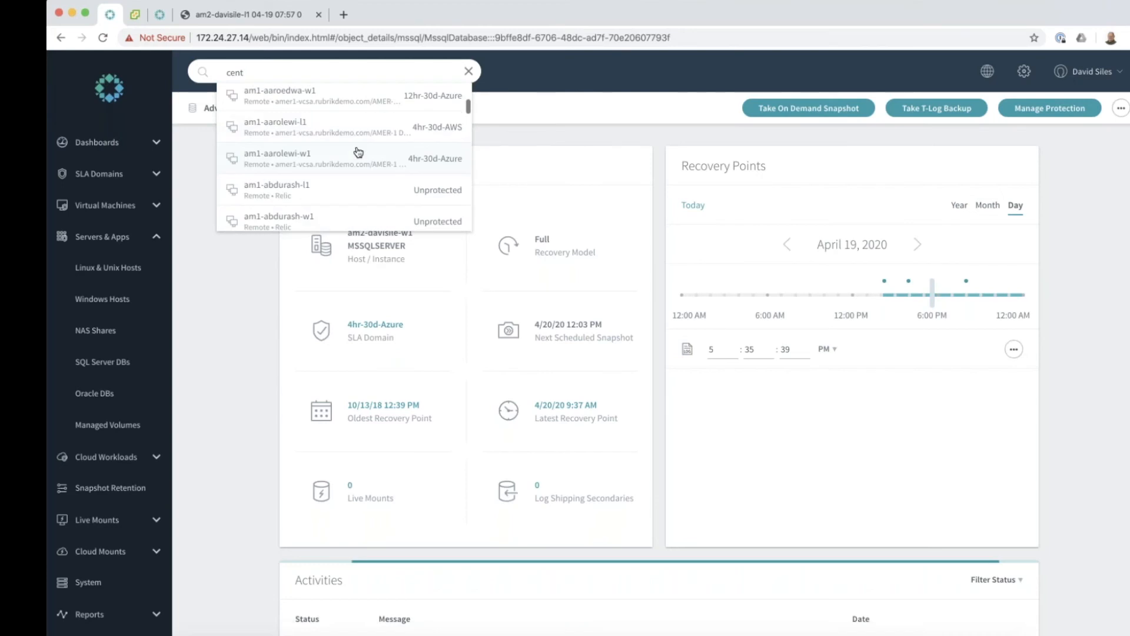
Step: Switch back to Rubrik, search all objects for "cent1", and review the AdventureWorks2017 activities
scroll(358, 152, down, 3)
scroll(358, 153, down, 2)
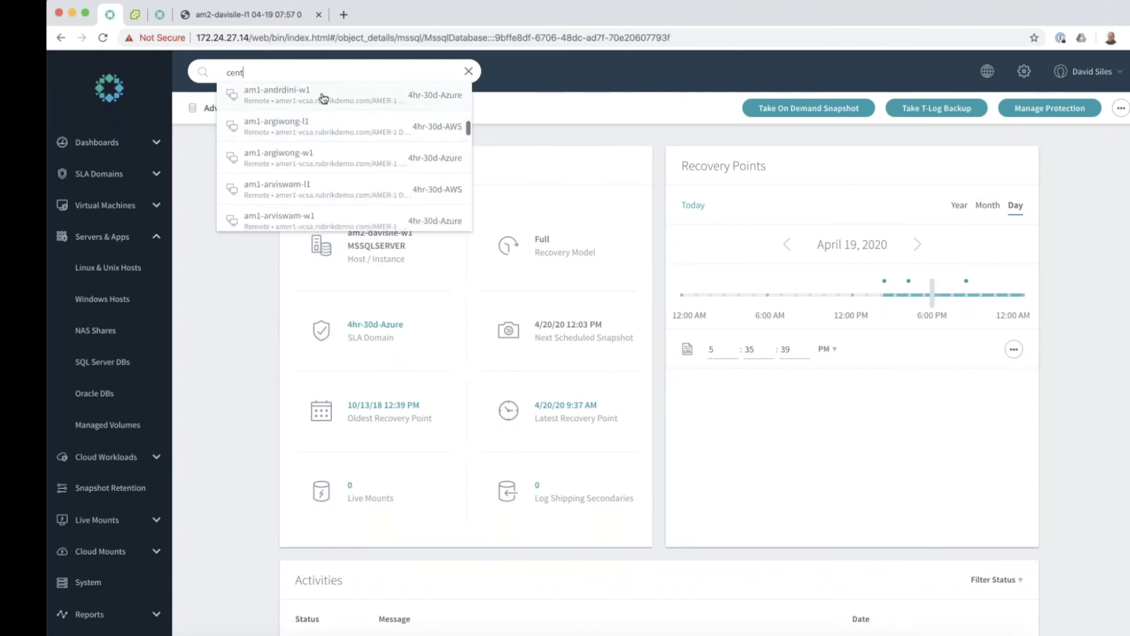
text(1)
scroll(312, 136, down, 3)
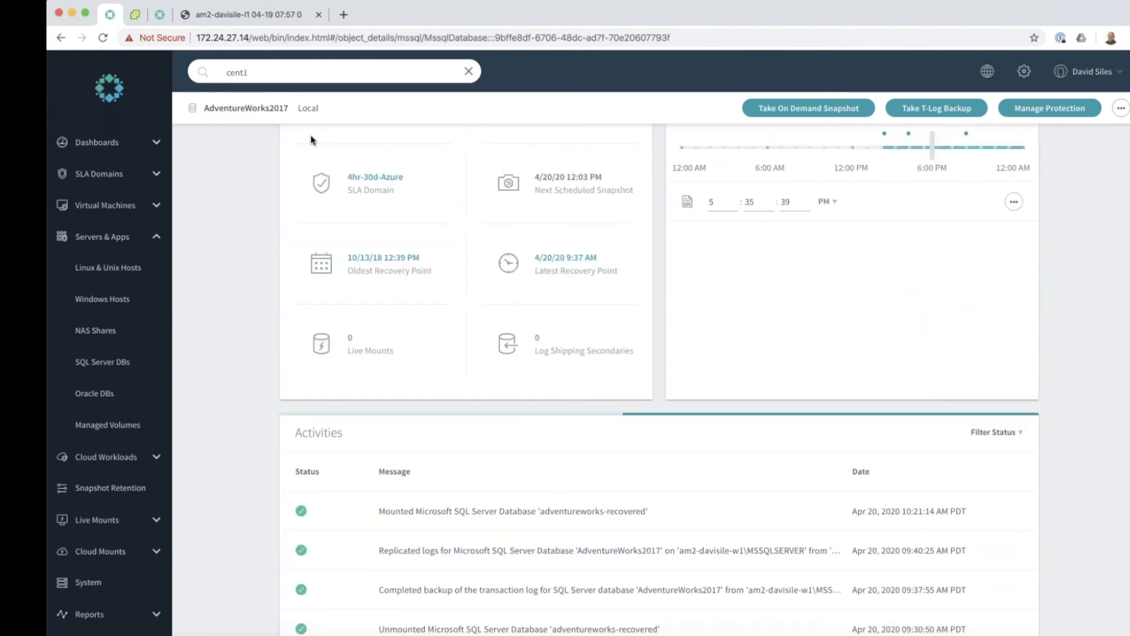
Step: Unmount adventureworks-recovered from the SQL Server database live mounts without forcing it
click(155, 522)
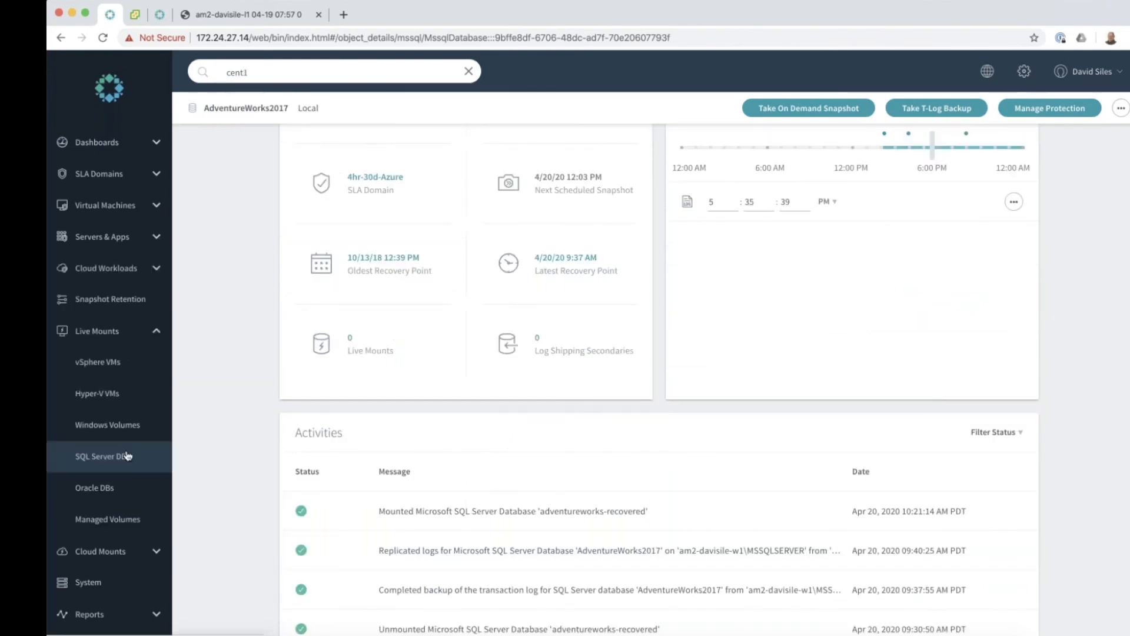
click(127, 455)
click(1107, 239)
click(1081, 239)
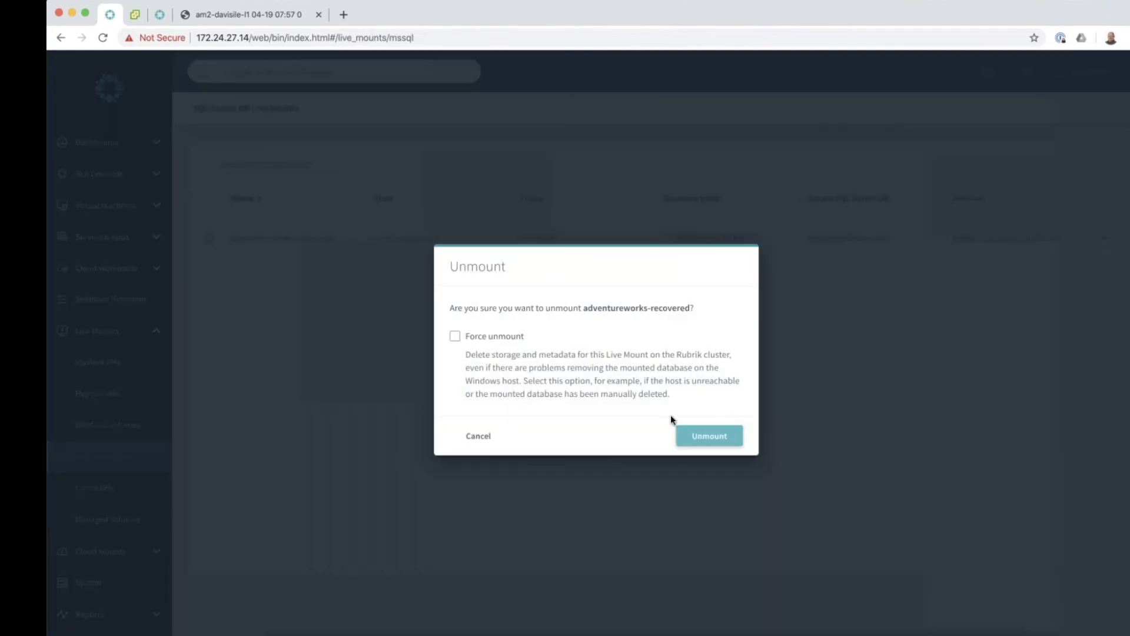
click(710, 436)
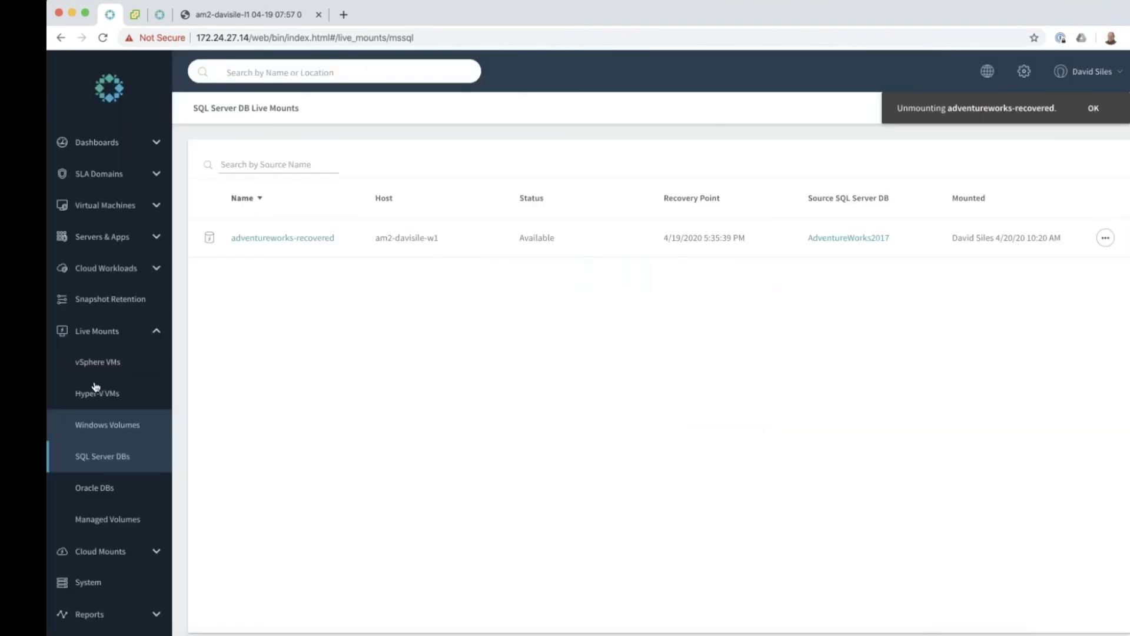
Step: Show the list of vSphere VM live mounts
click(98, 361)
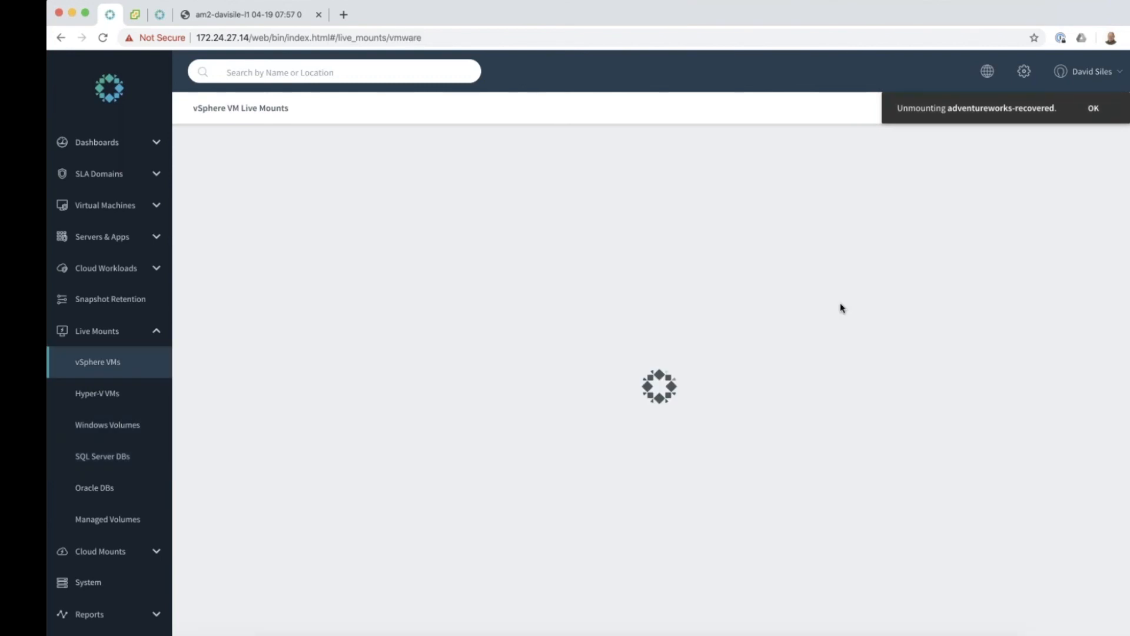